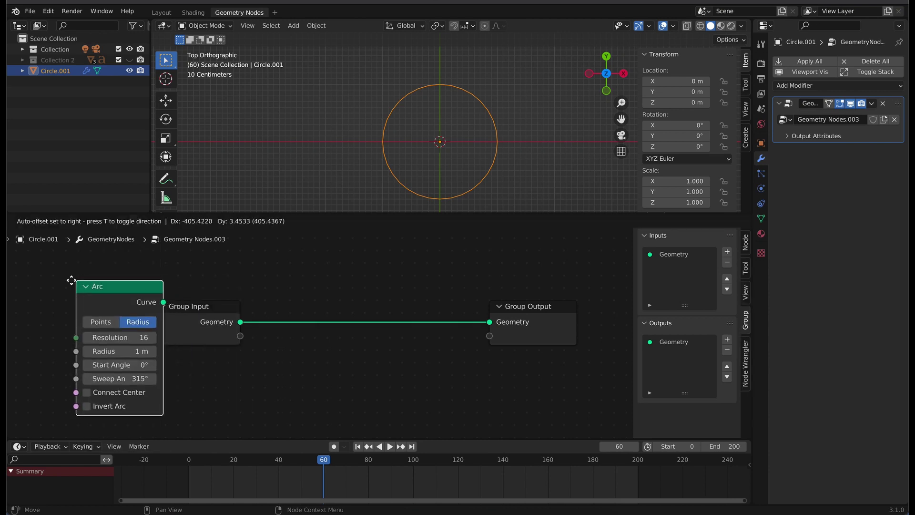
- Place an Arc node in the node tree and connect its Curve output to the Group Output's Geometry
left_click(63, 281)
left_click_drag(143, 298, 373, 316)
left_click_drag(485, 325, 490, 322)
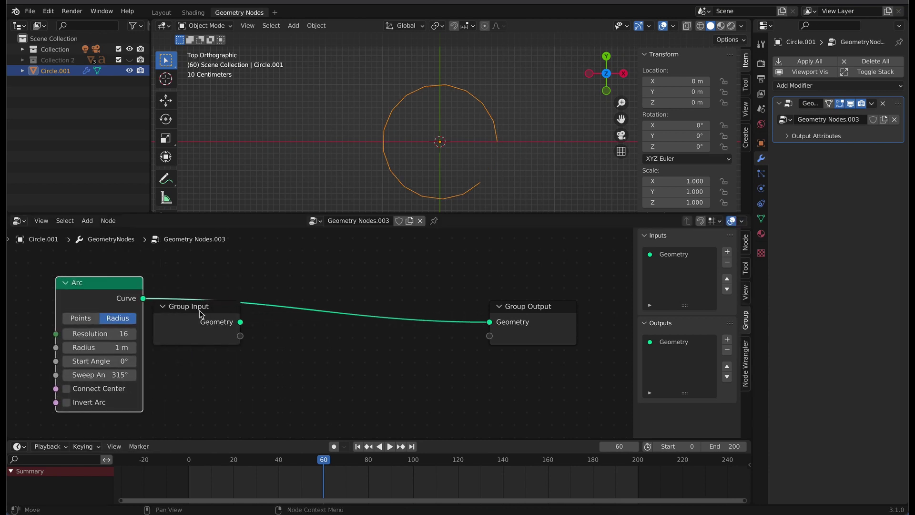
- Move the Group Input node in front of the Arc node, collapse the node editor's sidebar and enlarge the editor
left_click_drag(200, 307, 17, 308)
scroll(90, 316, "down", 2)
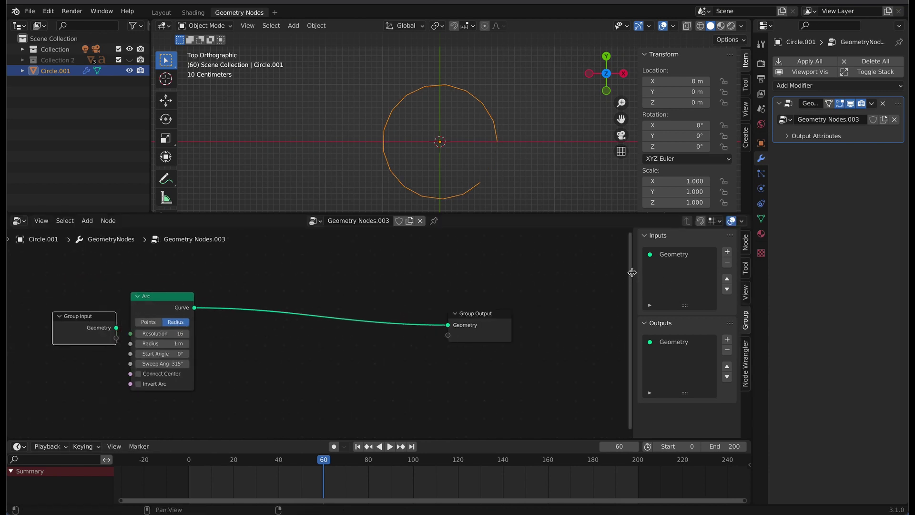
left_click_drag(632, 272, 725, 271)
left_click_drag(499, 213, 499, 171)
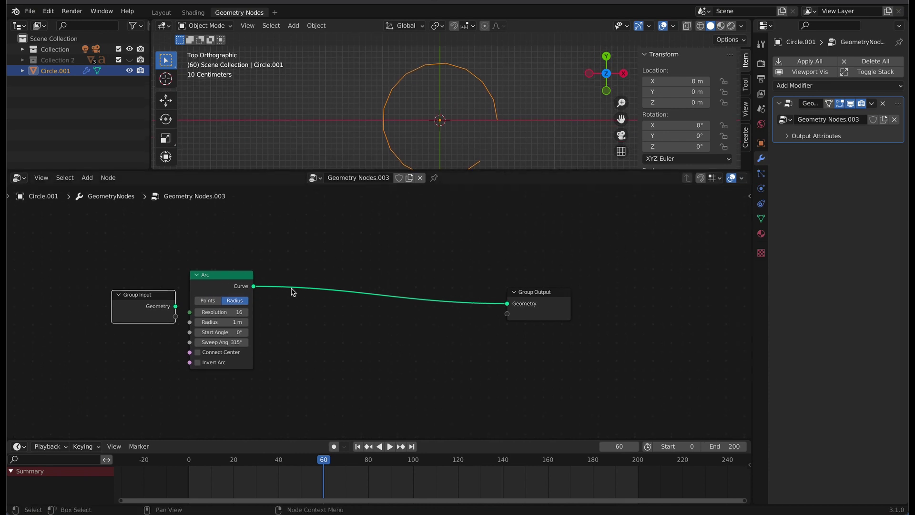
- Set the Arc node's resolution to 100, radius to 1.5 m and start angle to 90°
scroll(297, 310, "up", 1)
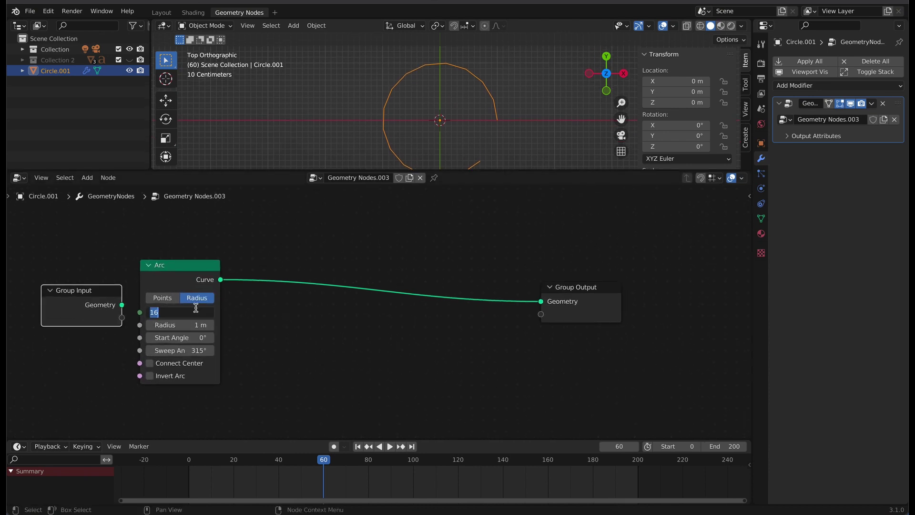
type("100")
key("Return")
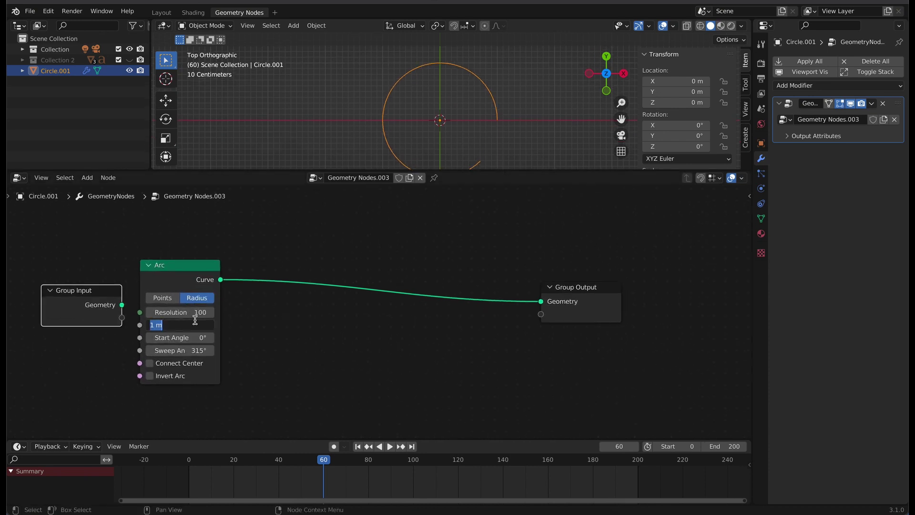
left_click(195, 320)
type("1.5")
key("Return")
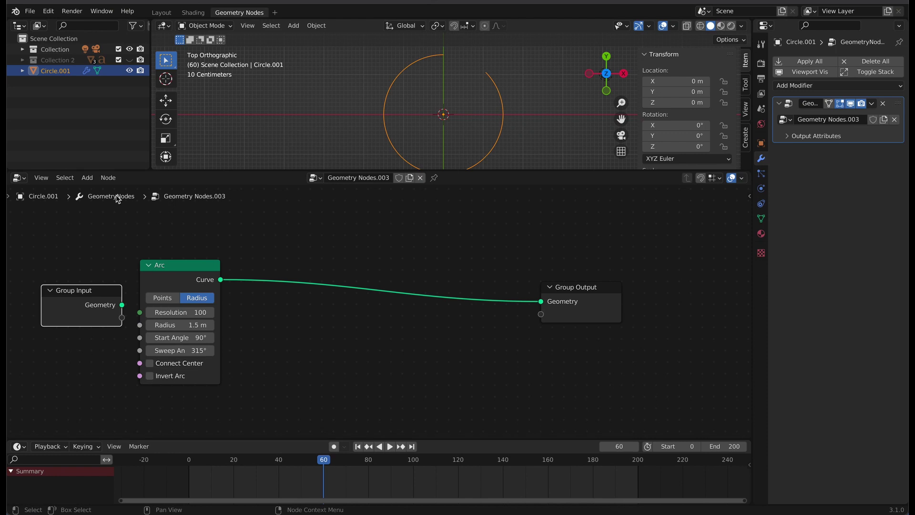
- Insert a Fill Curve node between the Arc and Group Output nodes
left_click(88, 177)
left_click(95, 190)
type("fill")
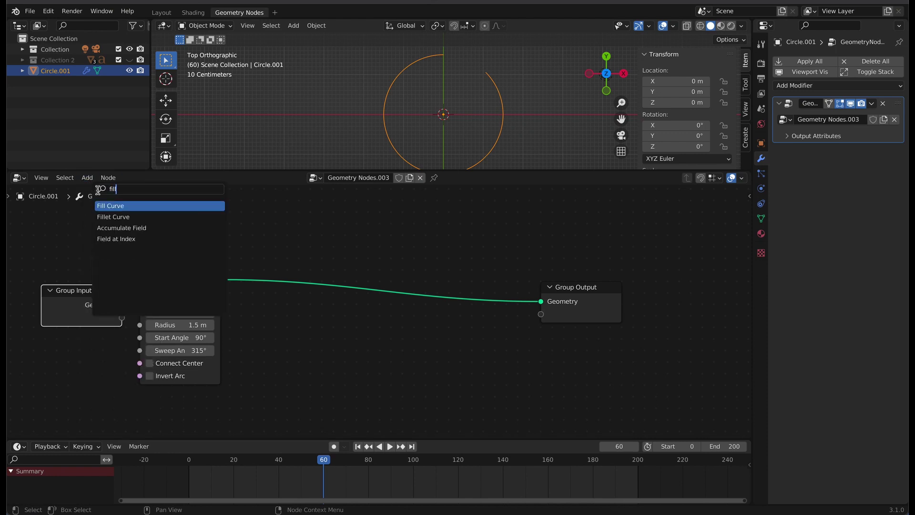
key("Return")
left_click(329, 277)
- Insert a Realize Instances node between Fill Curve and Group Output, and align the Group Output node with it
left_click(87, 177)
left_click(95, 190)
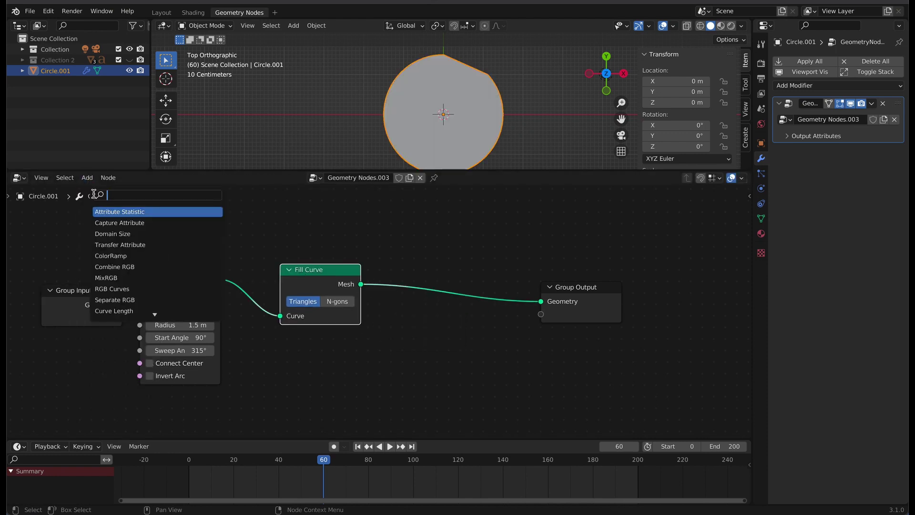
type("re")
left_click(119, 277)
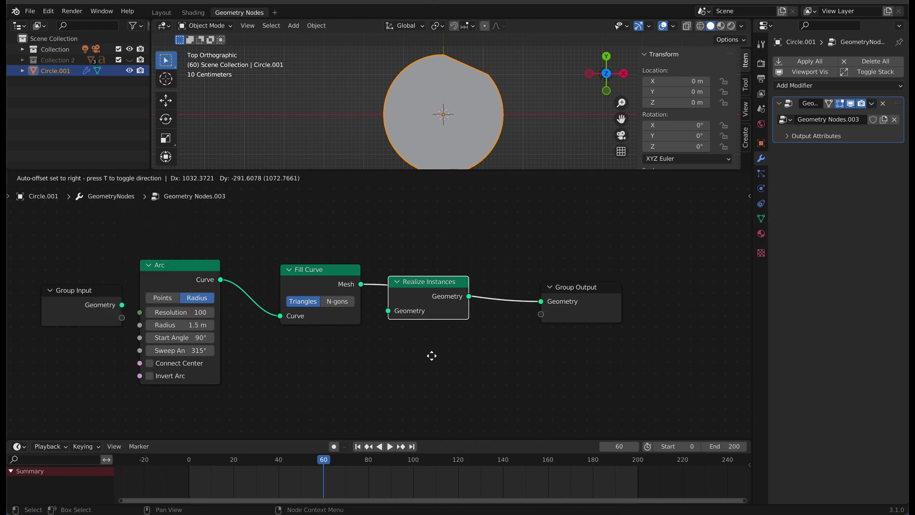
left_click(430, 351)
left_click_drag(598, 297, 599, 275)
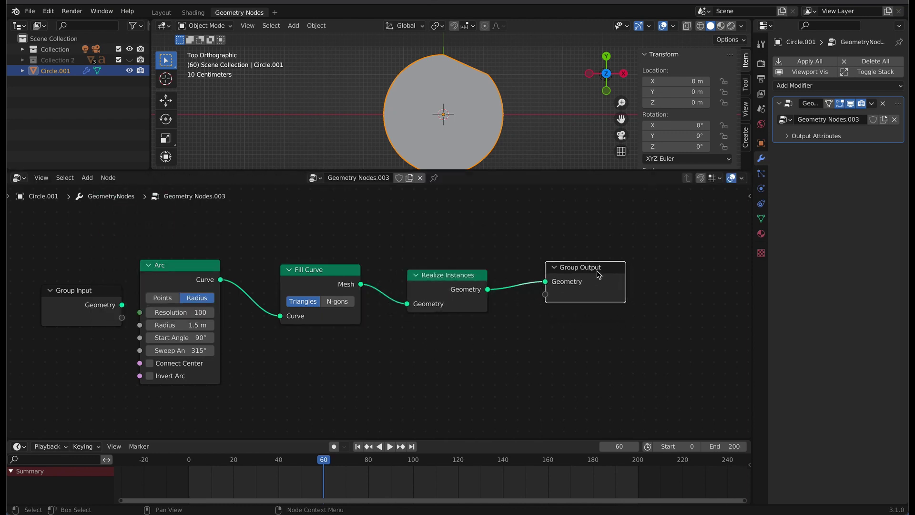
- Enable Connect Center on the Arc node and set its sweep angle to 0°
left_click(149, 364)
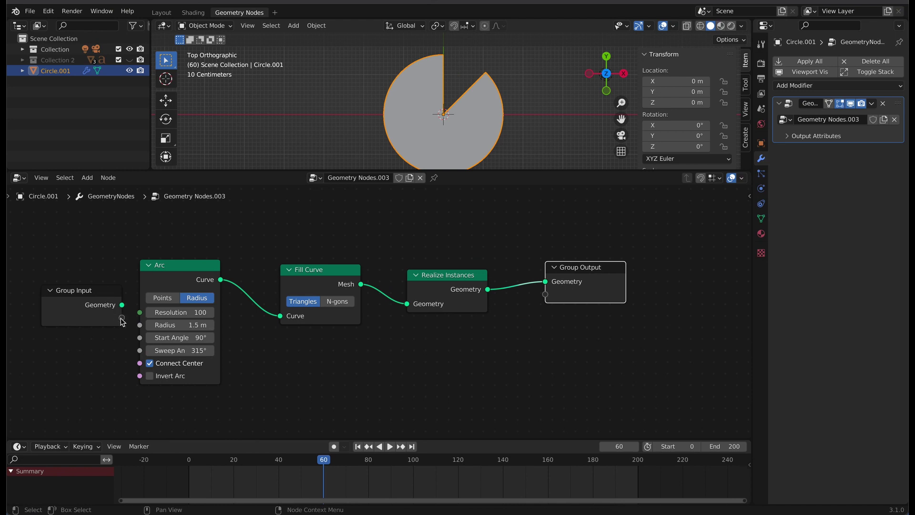
type("0")
key("Return")
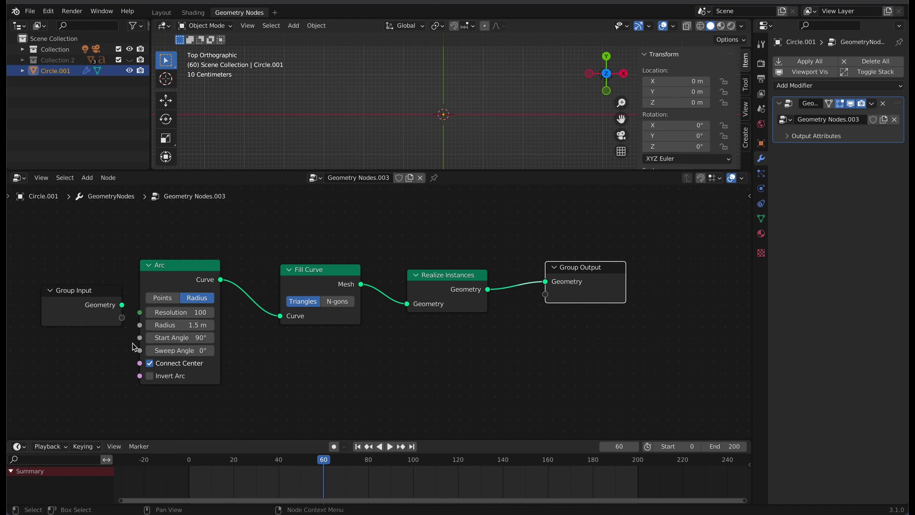
- Expose the Arc's Radius and Sweep Angle as modifier parameters by linking them to the Group Input node
left_click_drag(139, 324, 122, 317)
left_click_drag(139, 348, 139, 350)
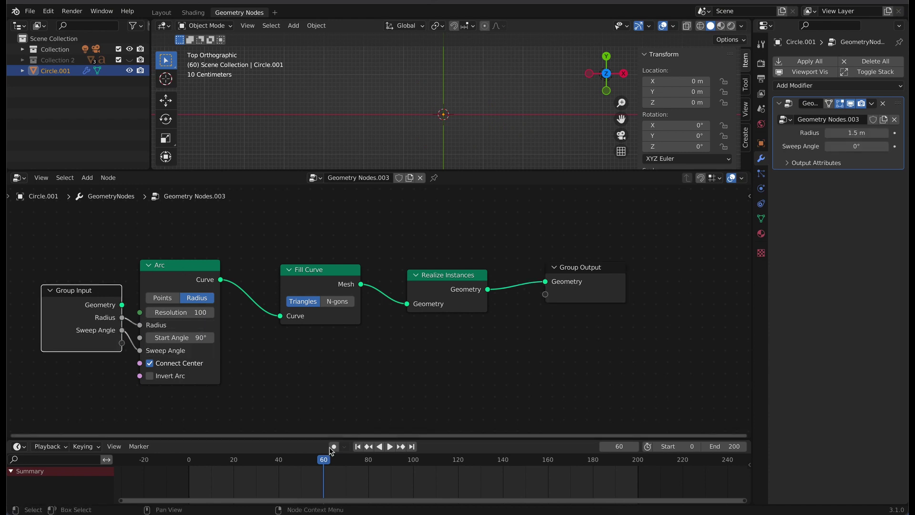
- Keyframe the modifier's Radius at 1.5 m and Sweep Angle at 0° on frame 20
left_click_drag(235, 463, 234, 462)
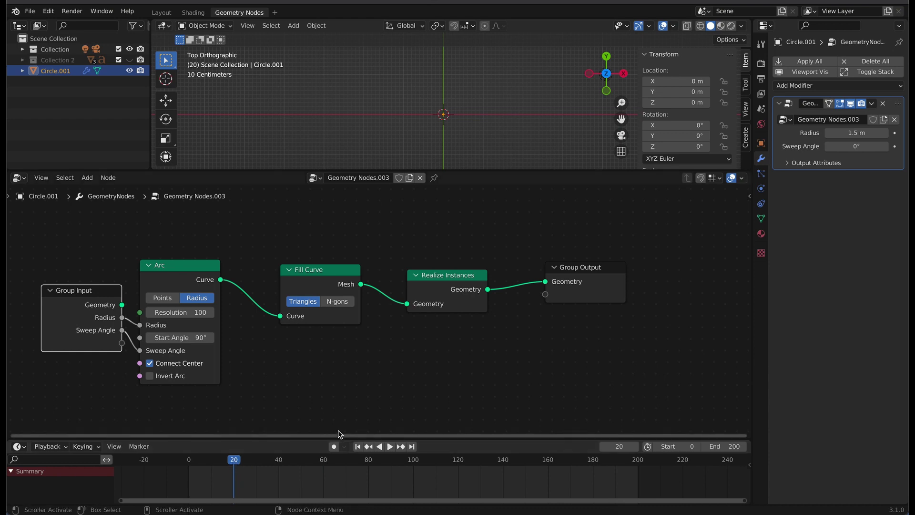
left_click(895, 134)
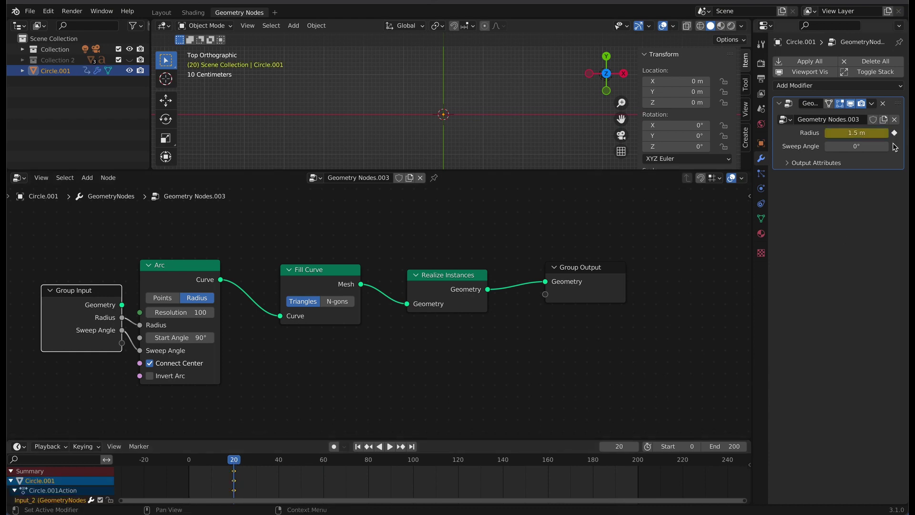
left_click(894, 146)
- On frame 30, set the Sweep Angle to -360° and keyframe it with the 1.5 m Radius
left_click(256, 462)
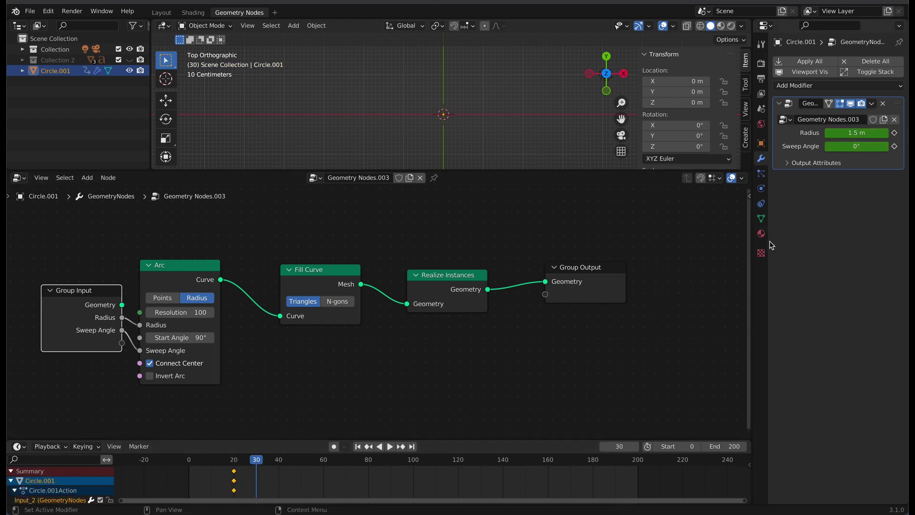
type("60")
key("Return")
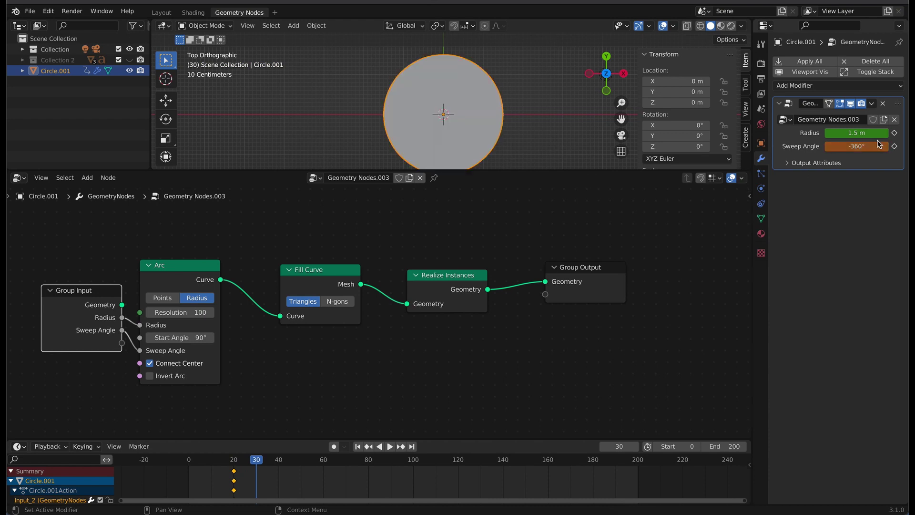
- On frame 40, set the Radius to 0 m and keyframe both Radius and Sweep Angle
left_click(278, 459)
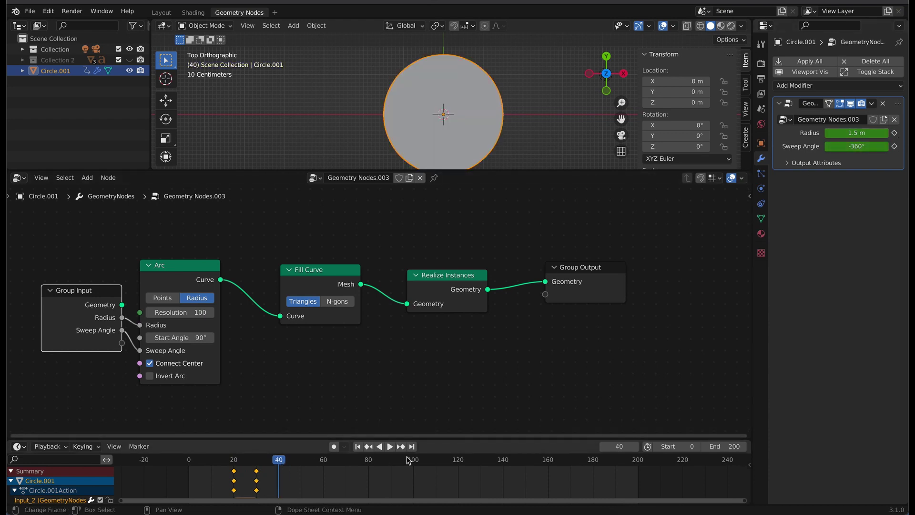
key("Return")
left_click(895, 133)
left_click(895, 147)
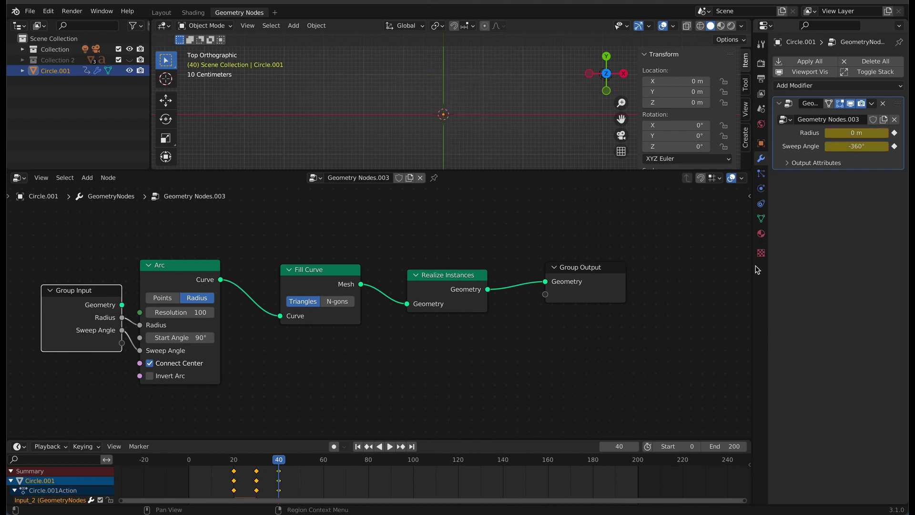
- On frame 50, keyframe Radius at 0 m and Sweep Angle at 0°, and play back the animation
left_click(301, 459)
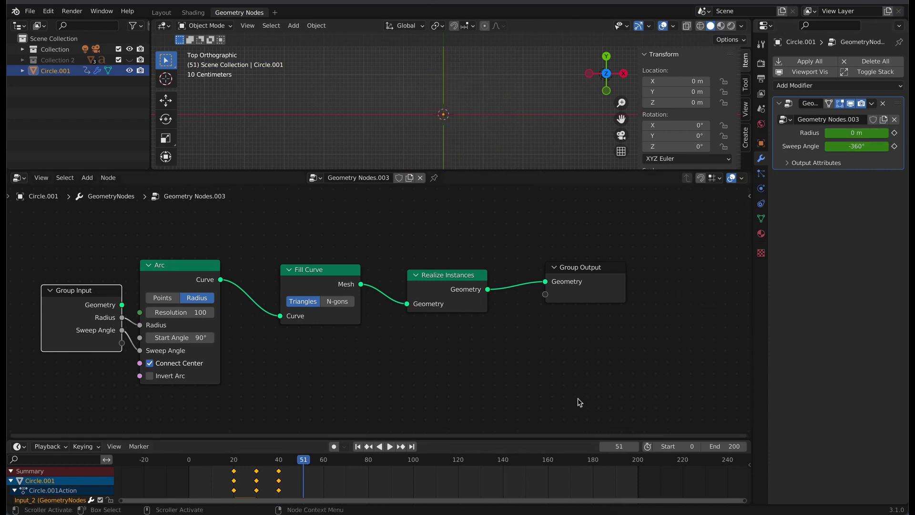
left_click(895, 133)
left_click(895, 146)
left_click(390, 446)
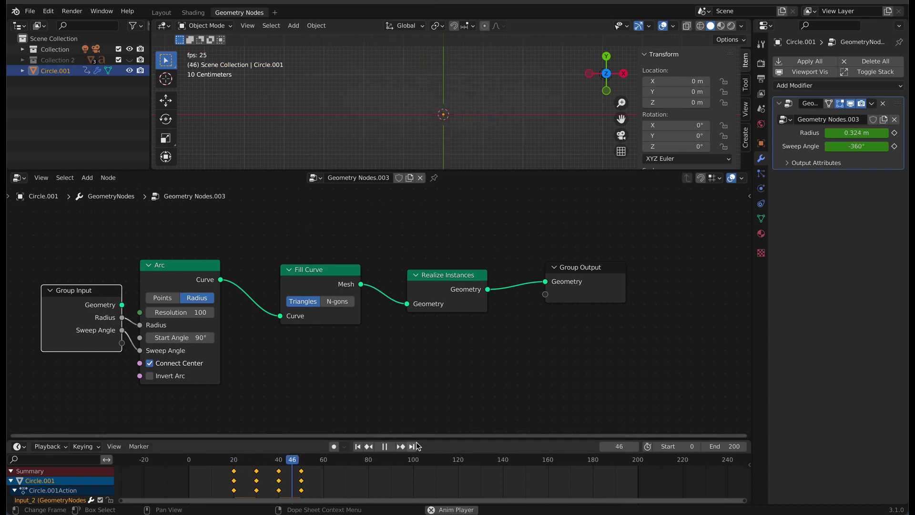
key("space")
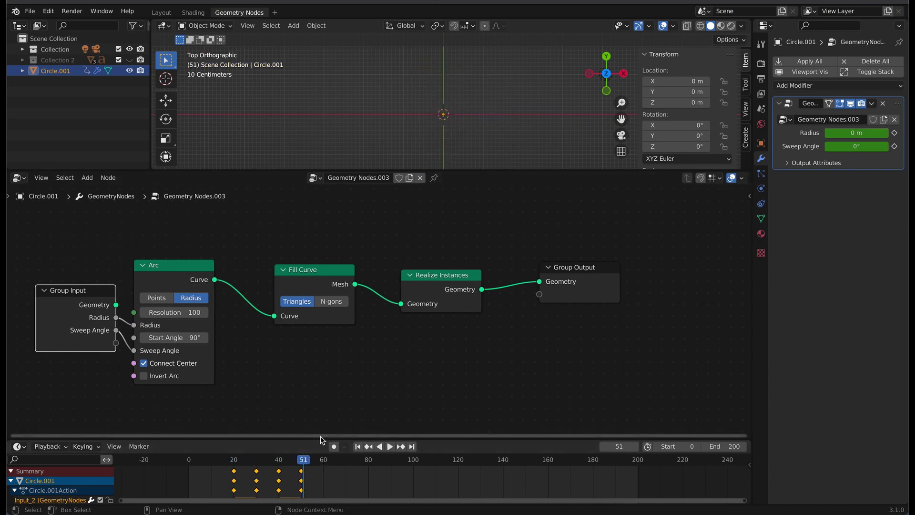
- Enlarge the timeline, copy all the keyframes from frames 20 to 50 and paste them at frame 60
left_click_drag(310, 435, 310, 378)
left_click_drag(320, 412, 205, 487)
right_click(269, 409)
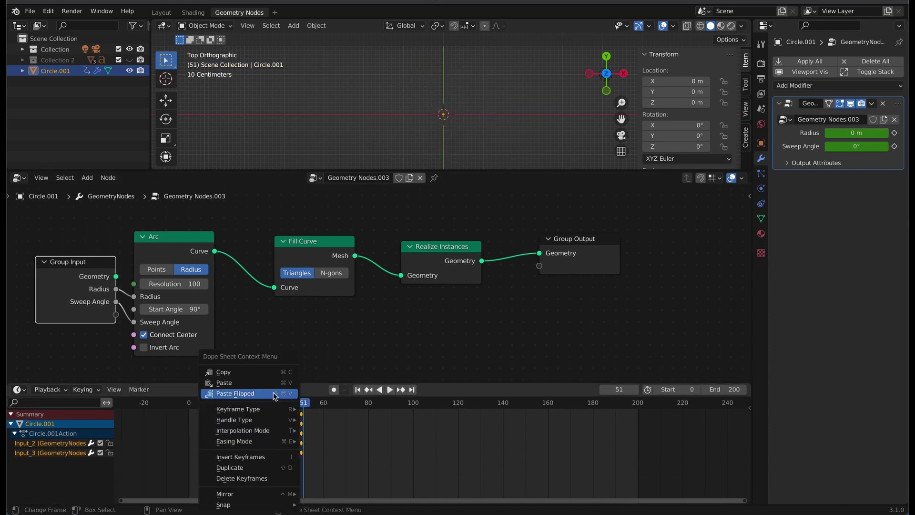
left_click(324, 403)
right_click(315, 410)
left_click(308, 383)
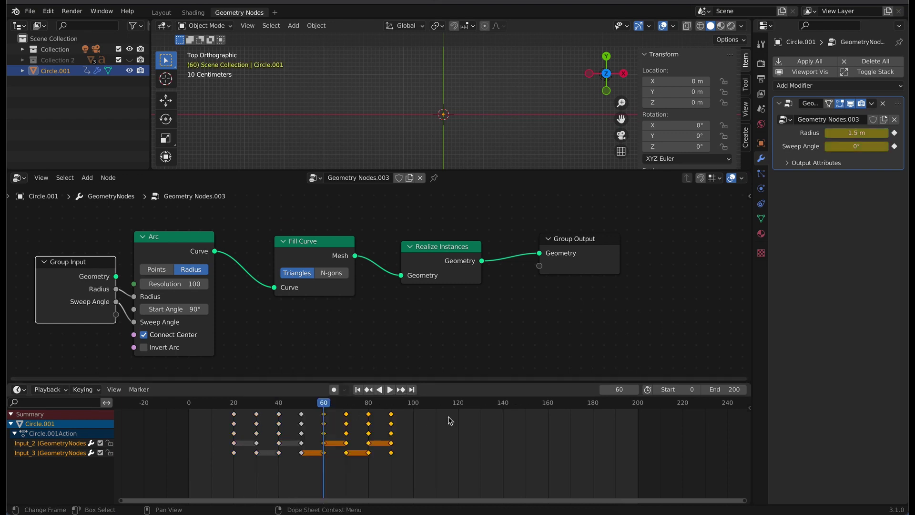
- Paste the copied keyframes again at frame 100 and shrink the timeline area
left_click(413, 403)
right_click(406, 410)
left_click(365, 383)
left_click_drag(429, 380, 525, 428)
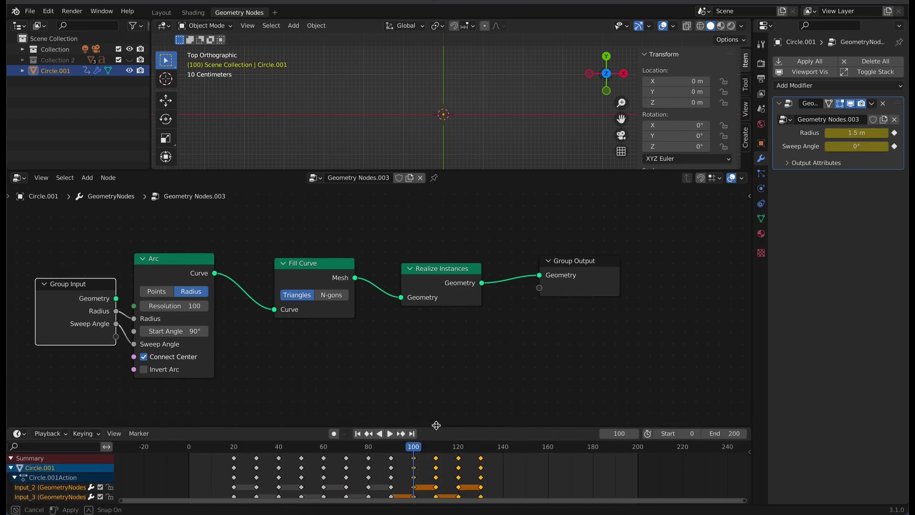
- Play the animation from the start to check the repeated circle sweep, and stop it
key("shift+Left")
key("space")
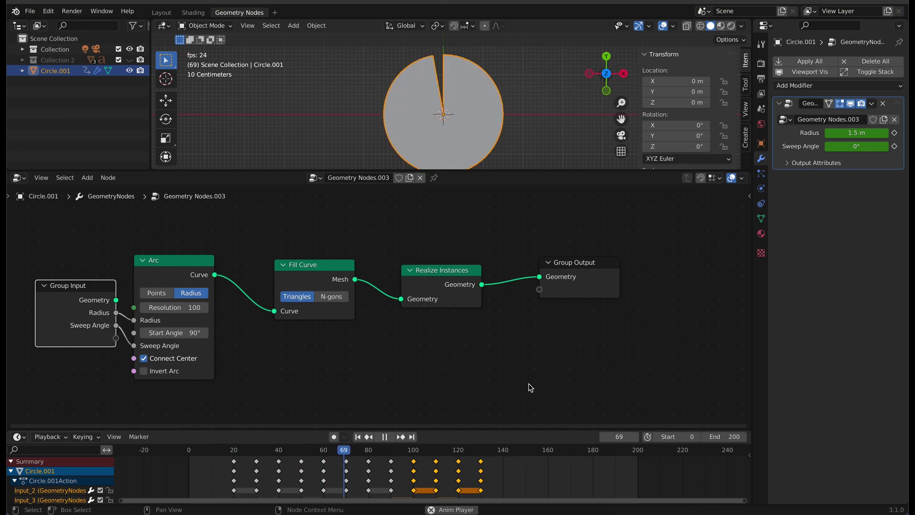
key("space")
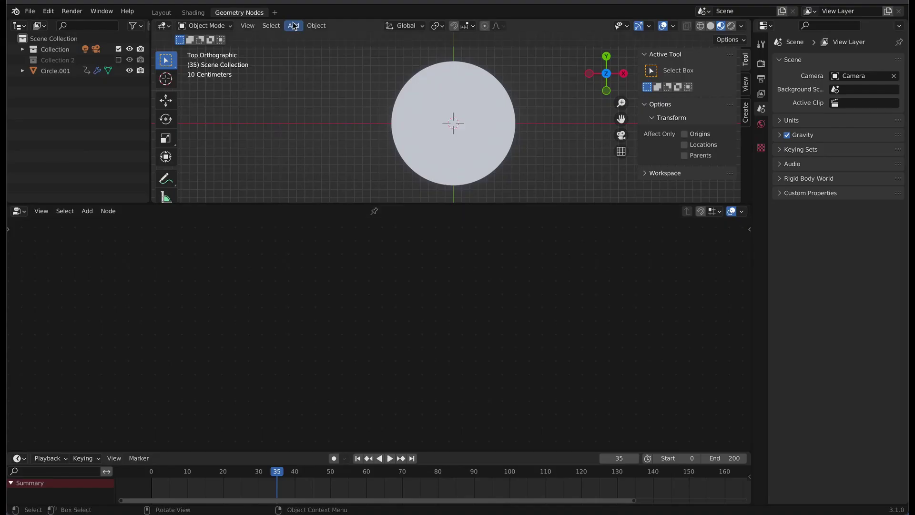
- Add a text object and replace its default text with 3
left_click(293, 26)
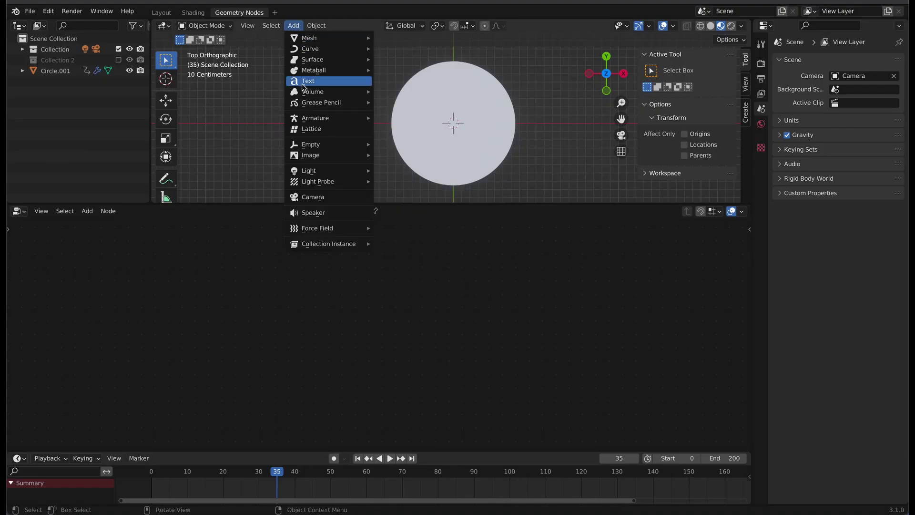
left_click(302, 82)
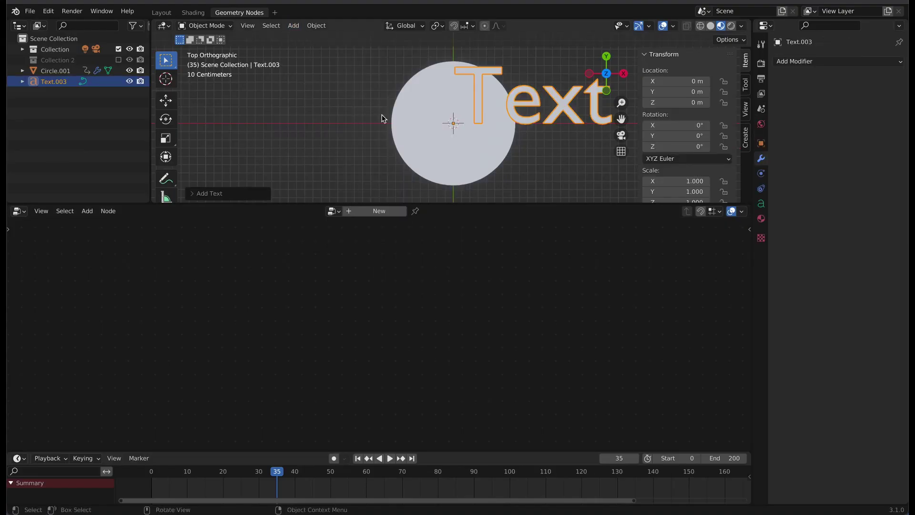
left_click(222, 28)
left_click(205, 46)
key("BackSpace")
key("BackSpace")
key("BackSpace")
key("BackSpace")
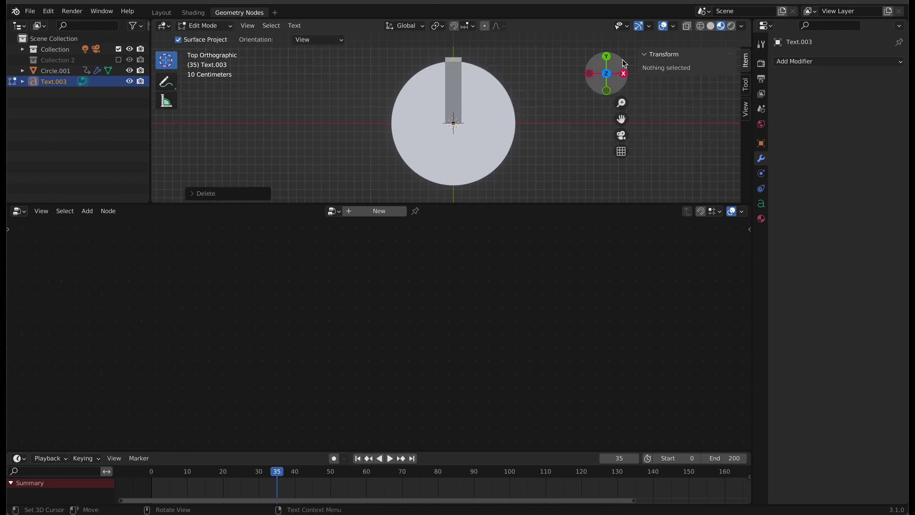
type("1")
key("Tab")
- Hide the Circle.001 object in the viewport and set the text object's origin to its geometry
left_click(129, 70)
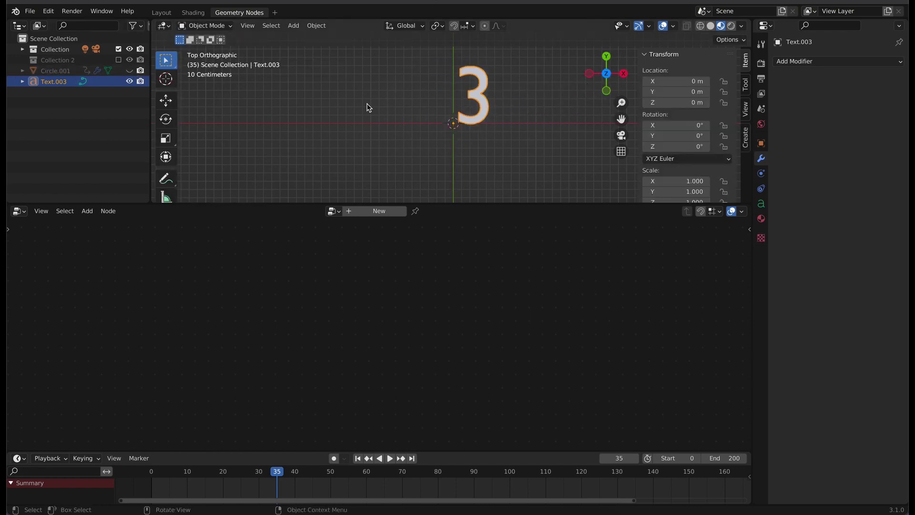
right_click(474, 101)
mouse_move(477, 102)
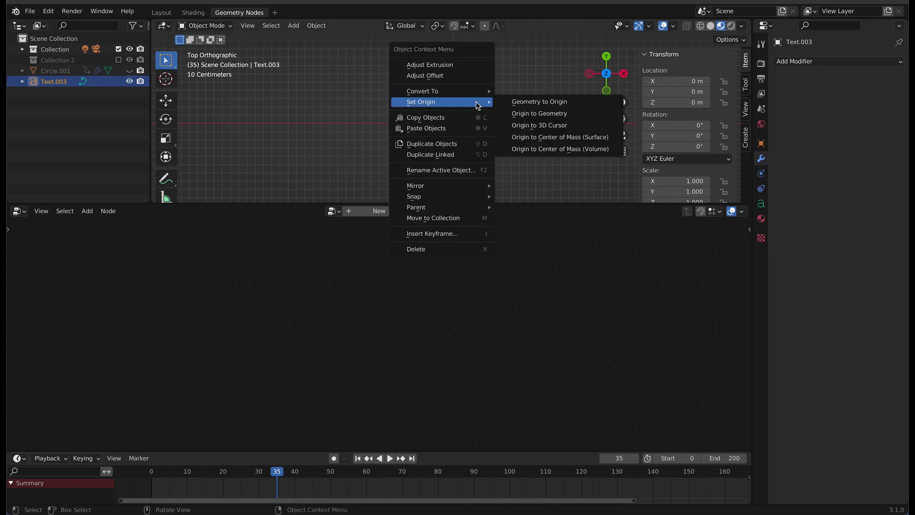
left_click(506, 115)
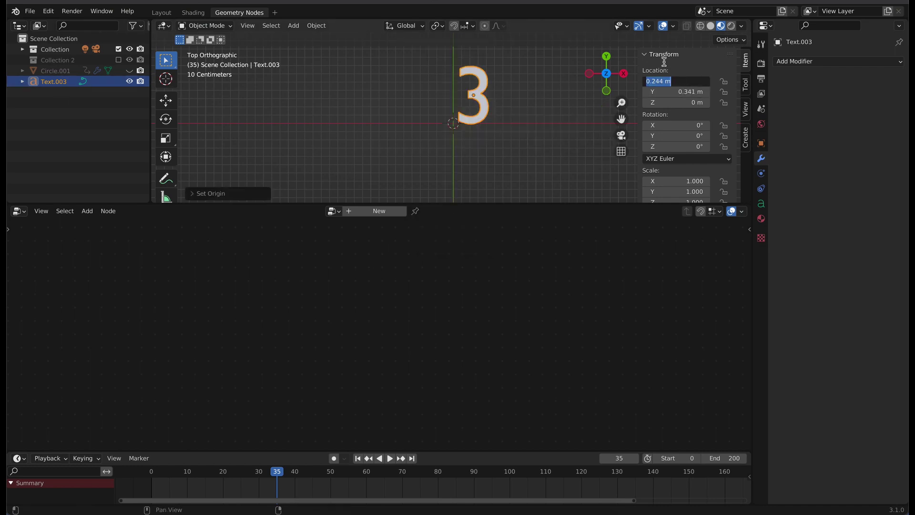
- Centre the text object by setting its X and Y location to 0 m
type("0")
key("Tab")
type("0")
key("Tab")
key("Tab")
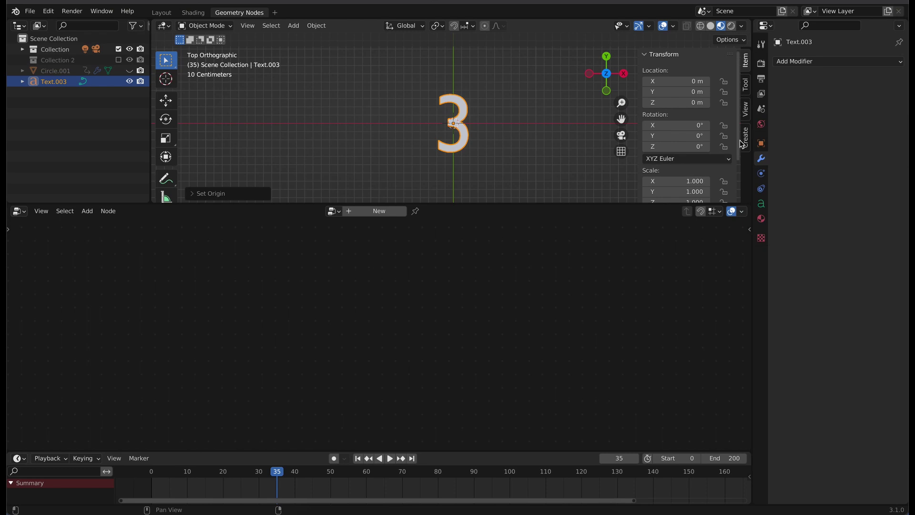
- Copy the centred text object and paste two duplicates of it
scroll(741, 142, "down", 1)
right_click(54, 85)
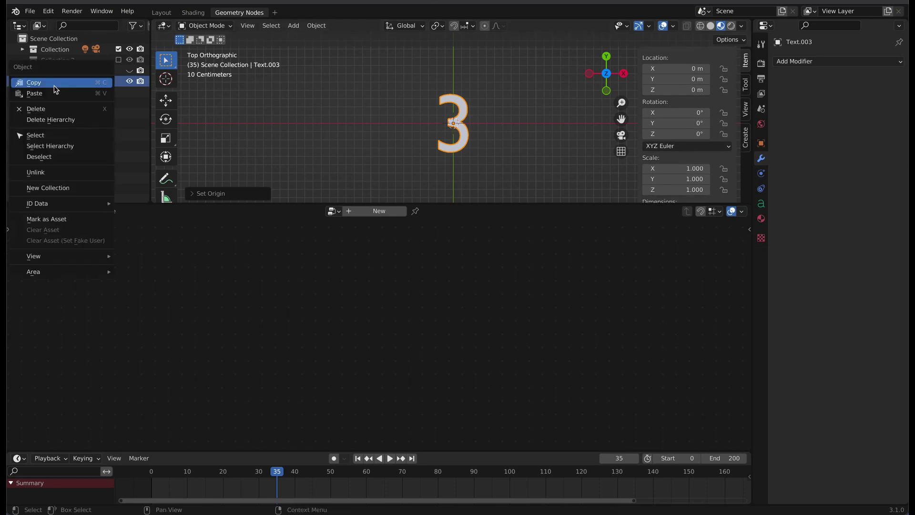
left_click(53, 81)
right_click(54, 82)
left_click(55, 91)
right_click(57, 93)
left_click(58, 97)
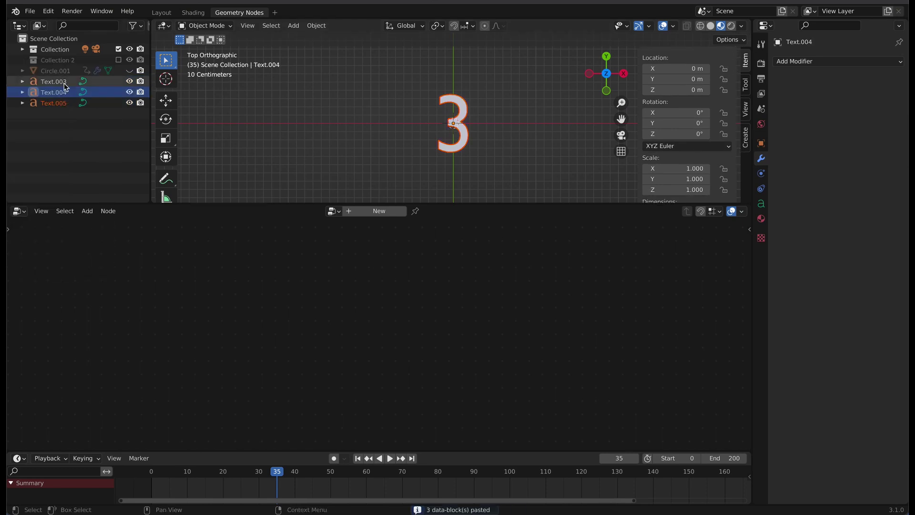
- Rename the original text object as 3
double_click(55, 81)
type("3")
key("Return")
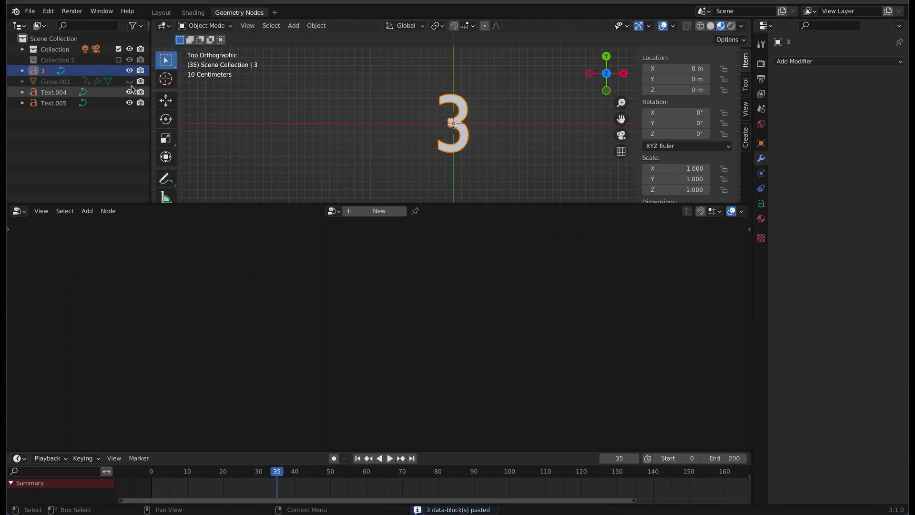
left_click(129, 70)
left_click(53, 92)
left_click(205, 26)
left_click(213, 50)
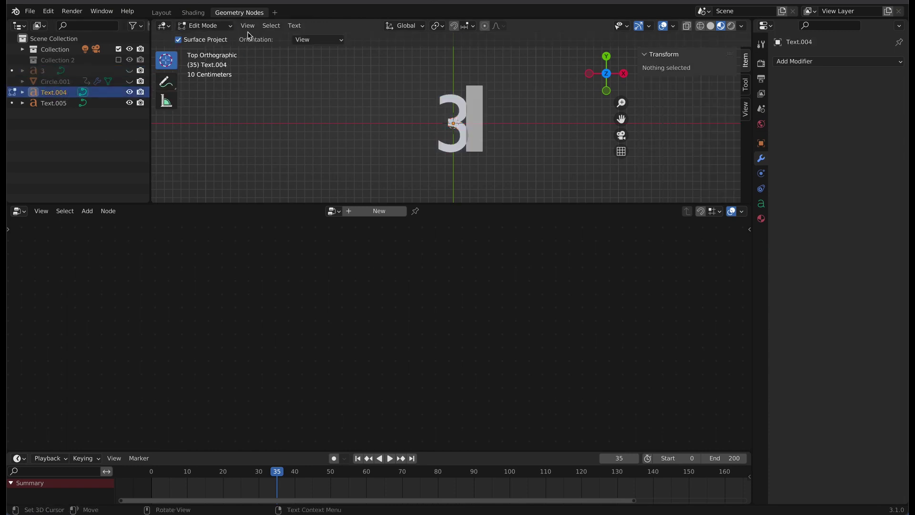
left_click(205, 25)
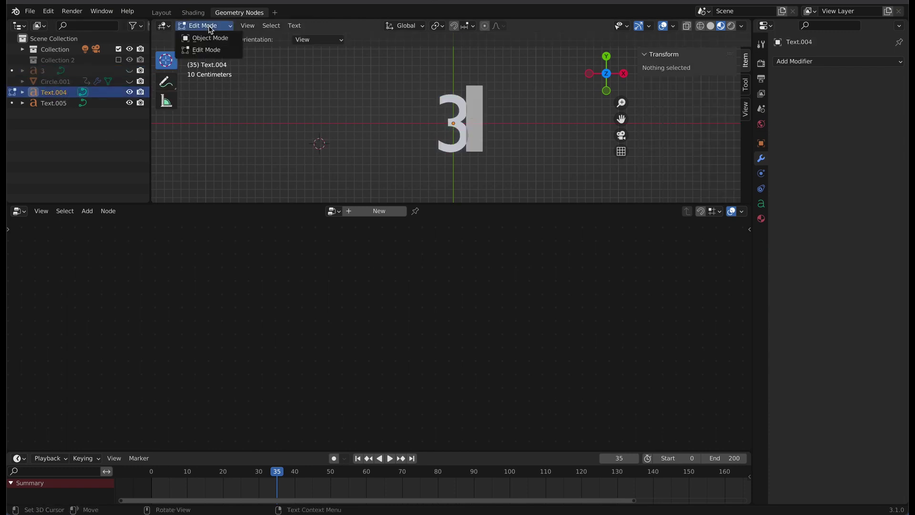
left_click(210, 39)
- Show the 3 object in the viewport and delete the two pasted text copies
left_click(129, 71)
left_click(109, 70)
left_click(55, 92)
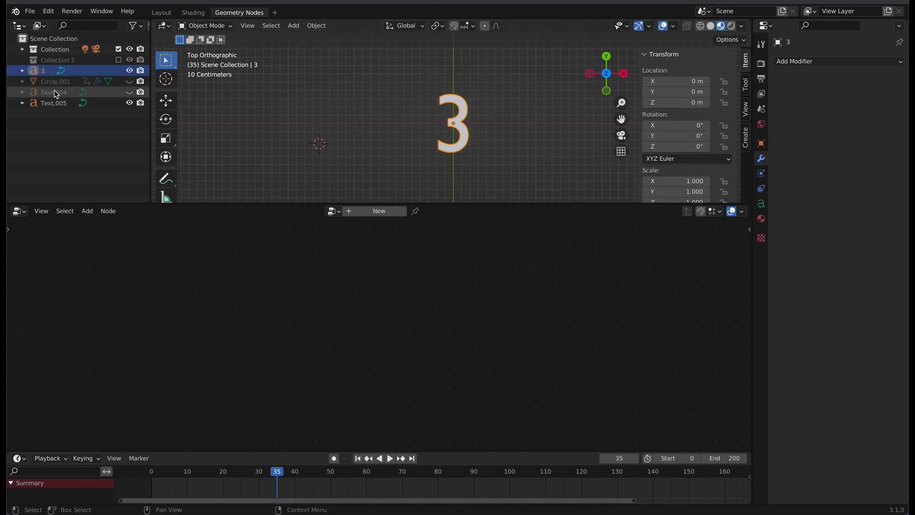
left_click(55, 103, "shift")
right_click(57, 103)
left_click(57, 120)
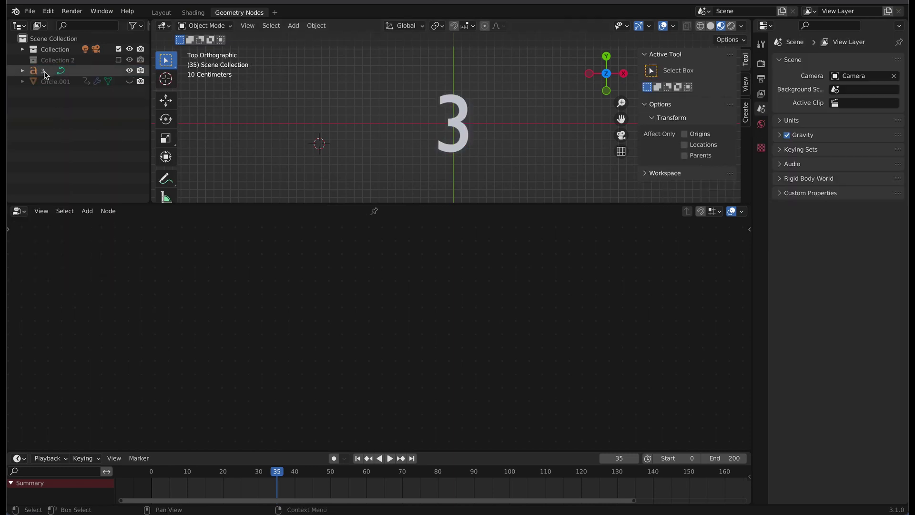
- Set the regular font of text object 3 to the GenEi Kob… font and paste two copies of the object
left_click(48, 71)
left_click(761, 203)
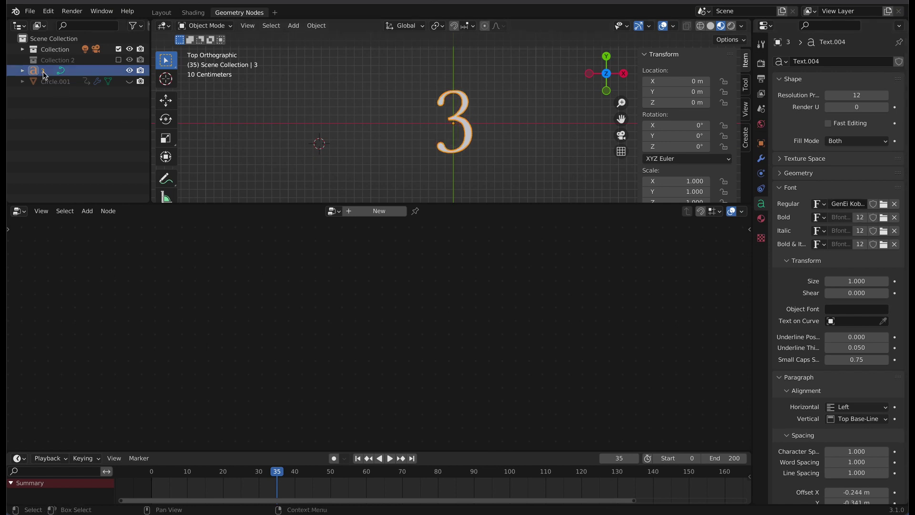
right_click(44, 72)
left_click(45, 49)
right_click(43, 70)
left_click(43, 79)
right_click(52, 82)
left_click(56, 82)
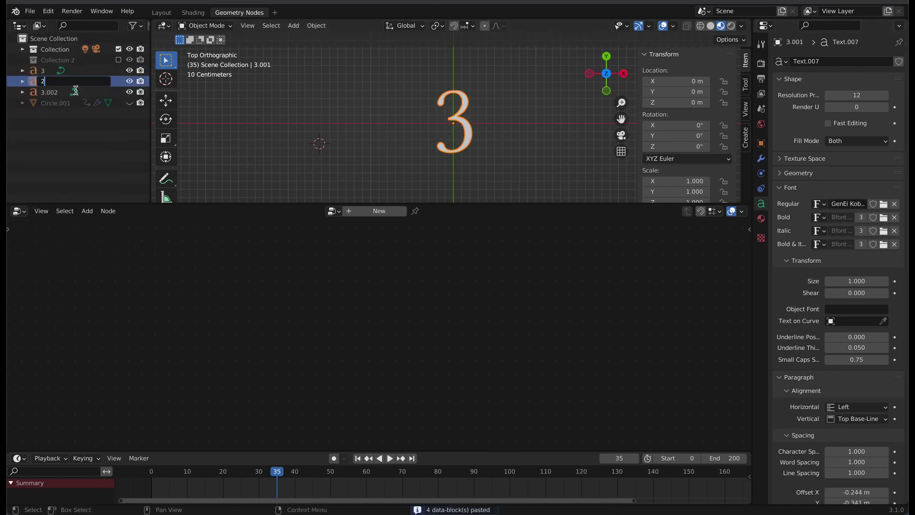
- Rename the two copies of the text object as 2 and 1
key("Return")
double_click(58, 92)
type("1")
key("Return")
- Replace the text of object 2 with 2, and hide objects 3 and 2 in the viewport
left_click(60, 83)
left_click(130, 92)
left_click(208, 26)
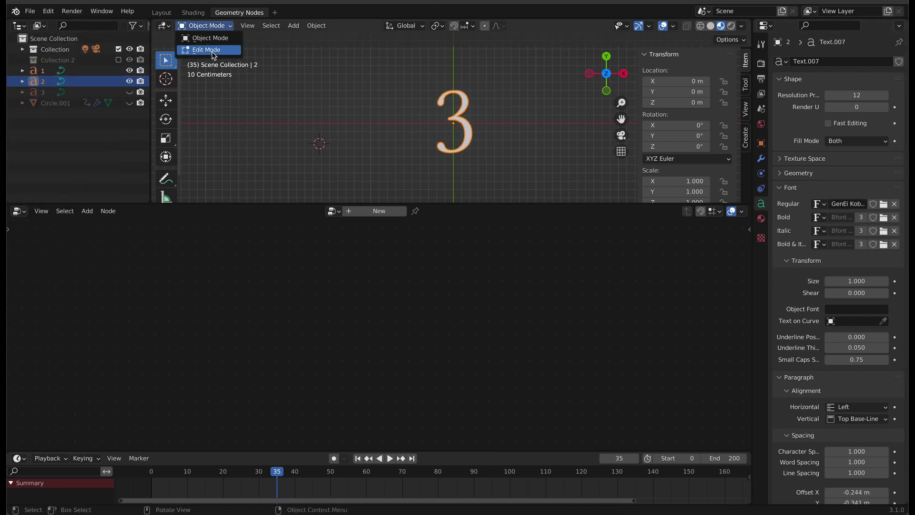
left_click(212, 52)
key("BackSpace")
type("2")
left_click(130, 82)
- Replace the text of object 1 with 1 and hide the object in the viewport
left_click(48, 71)
left_click(205, 26)
left_click(209, 50)
left_click(210, 26)
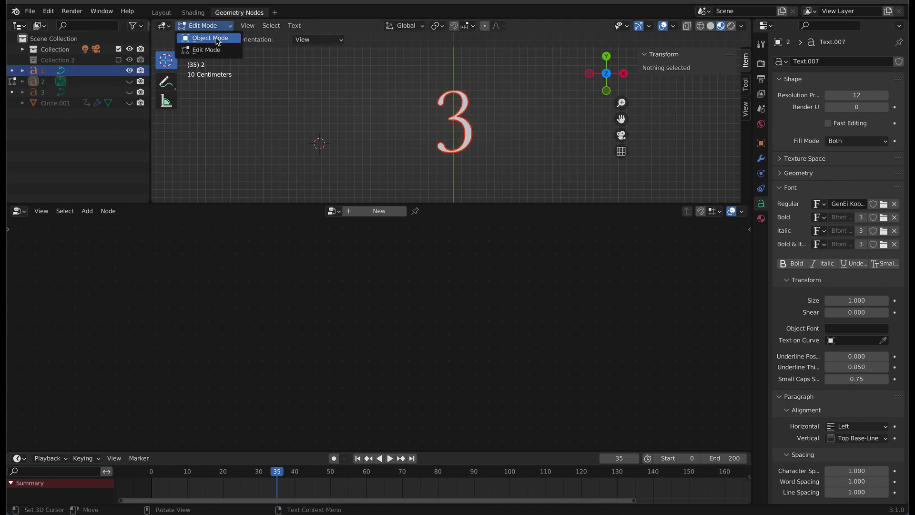
left_click(210, 38)
left_click(205, 26)
left_click(207, 49)
key("BackSpace")
type("1")
left_click(205, 25)
left_click(210, 38)
left_click(130, 71)
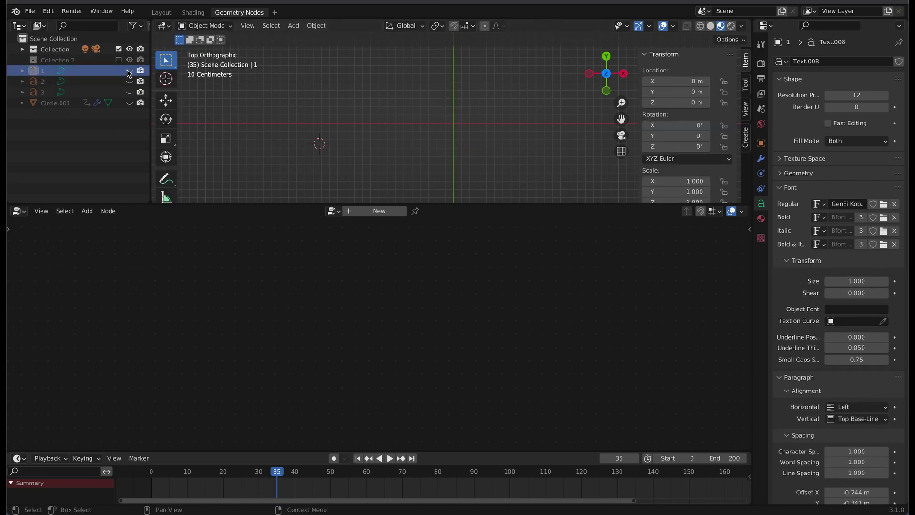
- Add a mesh circle and centre it by setting its X and Y location to 0 m
left_click(293, 25)
mouse_move(307, 38)
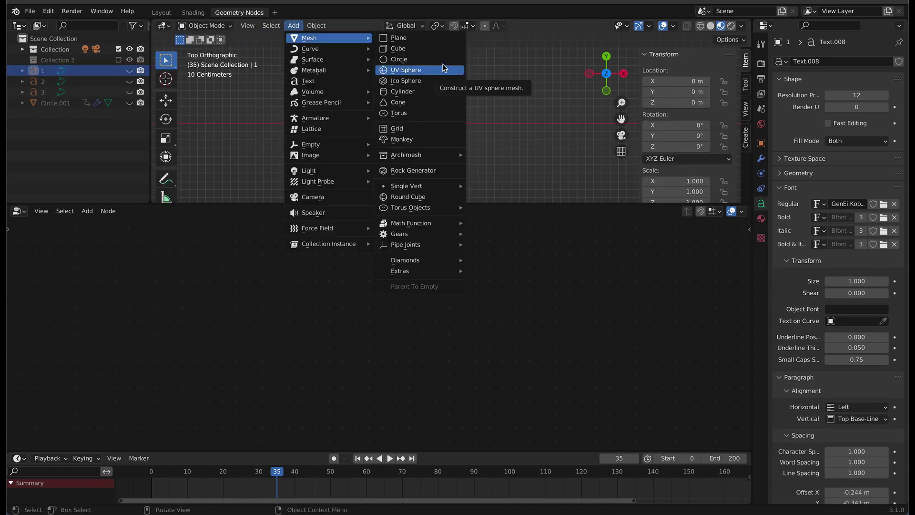
left_click(399, 59)
double_click(677, 81)
type("0")
key("Tab")
type("0")
key("Tab")
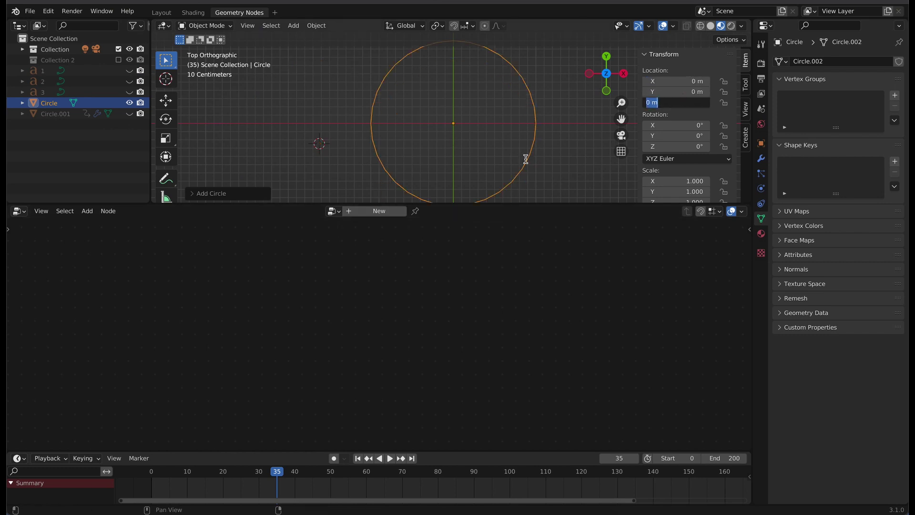
key("Return")
- Create a new geometry node tree on the new Circle object and add a Transform node
left_click(125, 73)
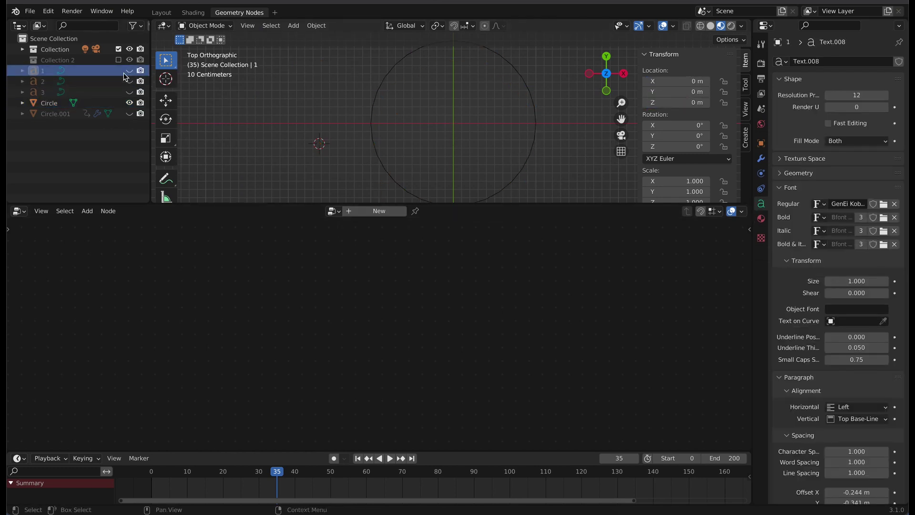
left_click(56, 114)
left_click(49, 103)
left_click(379, 211)
left_click(87, 210)
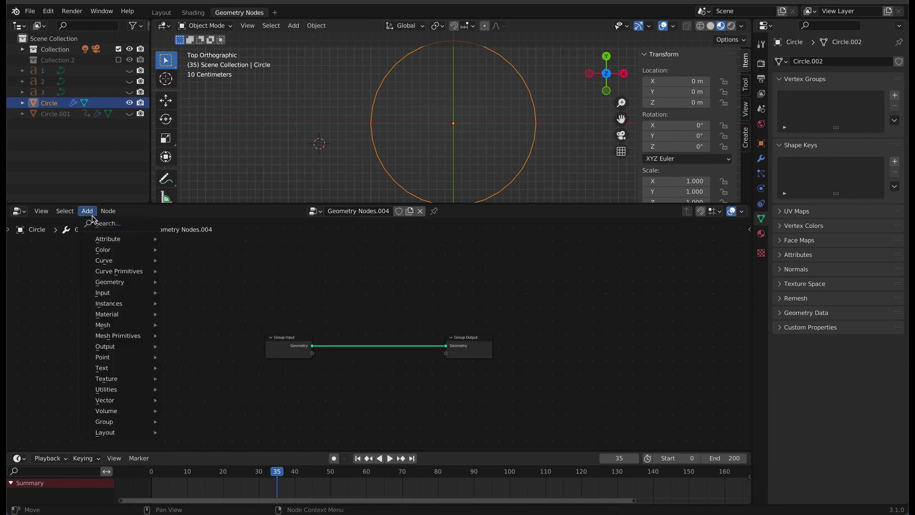
left_click(98, 222)
type("t")
left_click(106, 244)
left_click(108, 279)
- Try inserting a Join Geometry node between Group Input and Group Output, with the nodes spaced apart
left_click(87, 211)
left_click(94, 222)
type("j")
left_click(129, 253)
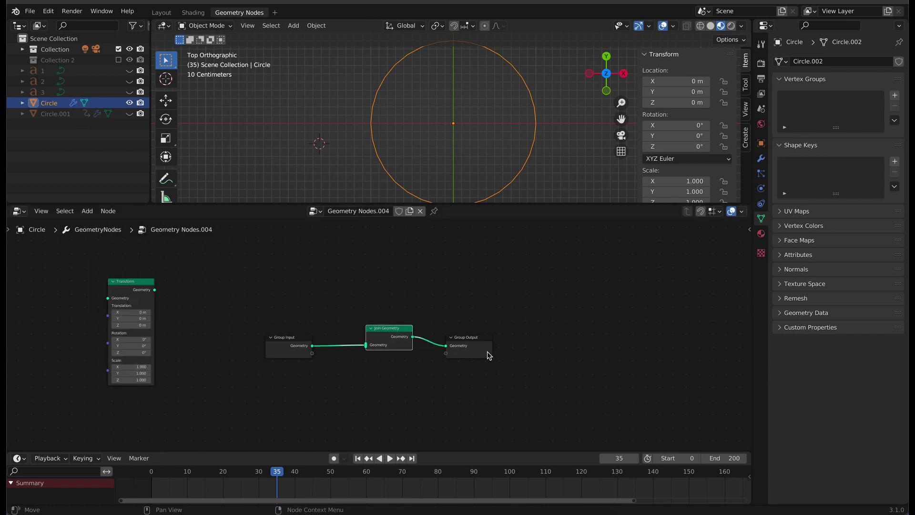
left_click_drag(487, 351, 591, 322)
left_click_drag(391, 332, 508, 314)
left_click_drag(299, 340, 219, 295)
left_click(523, 311)
key("x")
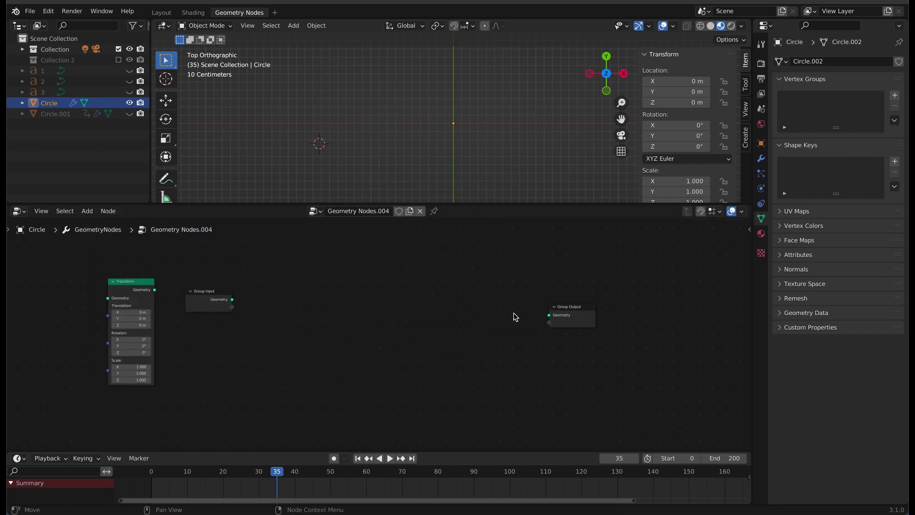
- Add a Join Geometry node linked to the Group Output and place the Transform node ahead of it
left_click(87, 210)
left_click(96, 223)
type("j")
left_click(128, 253)
left_click(413, 305)
left_click_drag(423, 292, 549, 315)
left_click_drag(401, 285, 516, 310)
left_click_drag(131, 282, 383, 291)
- Bring text objects 1, 2 and 3 from the scene collection into the node tree as Object Info nodes
scroll(316, 280, "up", 2)
left_click_drag(41, 71, 219, 387)
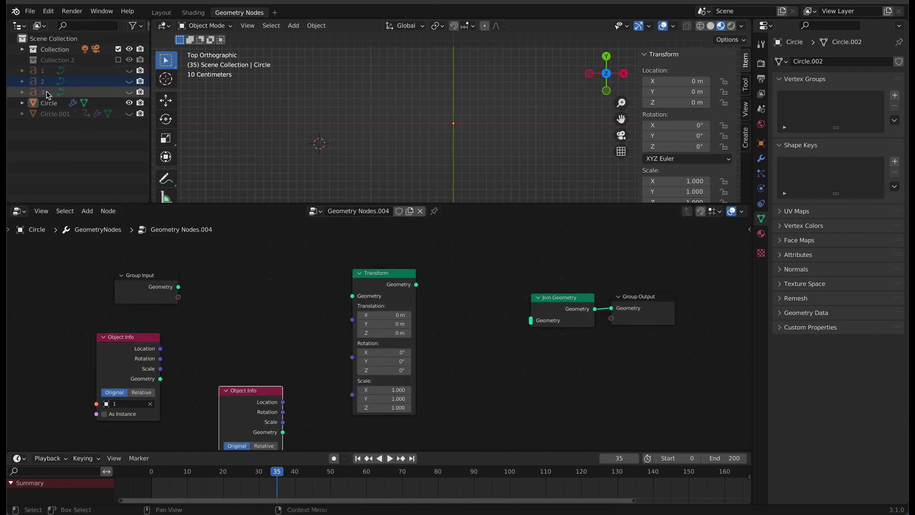
left_click_drag(42, 92, 477, 408)
- Duplicate the Transform node twice and feed the first Transform from object 1's Object Info geometry
left_click(399, 275)
key("shift+d")
left_click(464, 304)
key("shift+d")
left_click(639, 357)
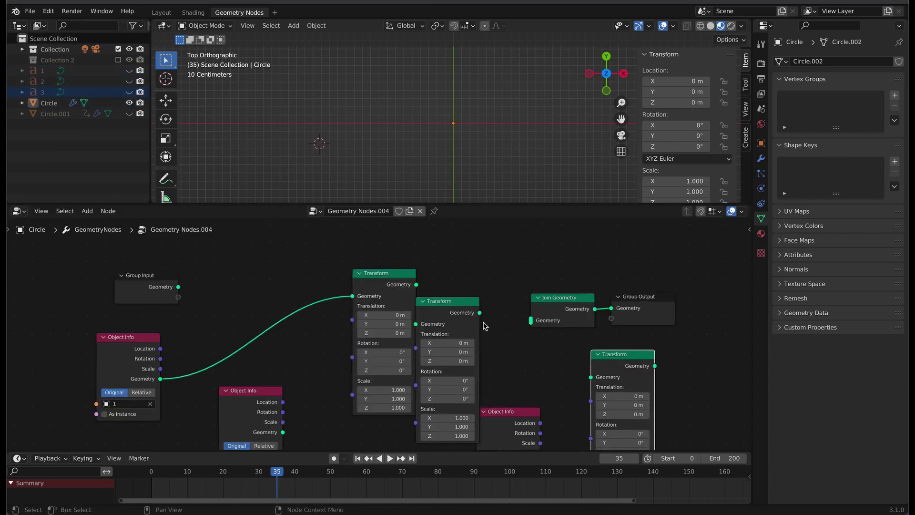
- Link the first Transform into Join Geometry, and route object 2's geometry through the second Transform into it
left_click_drag(416, 285, 530, 320)
left_click_drag(159, 277, 59, 313)
left_click_drag(122, 337, 119, 262)
left_click_drag(383, 285, 203, 276)
left_click_drag(266, 391, 290, 301)
left_click_drag(308, 342, 424, 325)
left_click_drag(479, 312, 531, 321)
- Route object 3's geometry through the third Transform into Join Geometry and line the nodes up in a row
left_click_drag(435, 302, 340, 259)
left_click_drag(281, 301, 286, 263)
left_click_drag(507, 412, 443, 346)
left_click_drag(476, 388, 591, 377)
left_click_drag(566, 298, 604, 283)
left_click_drag(615, 354, 569, 306)
left_click_drag(452, 345, 434, 260)
left_click_drag(512, 343, 513, 278)
- Mute the Object Info nodes of text objects 2 and 3
key("ctrl+z")
key("ctrl+z")
key("ctrl+z")
key("ctrl+z")
key("ctrl+z")
key("ctrl+z")
key("ctrl+z")
key("ctrl+z")
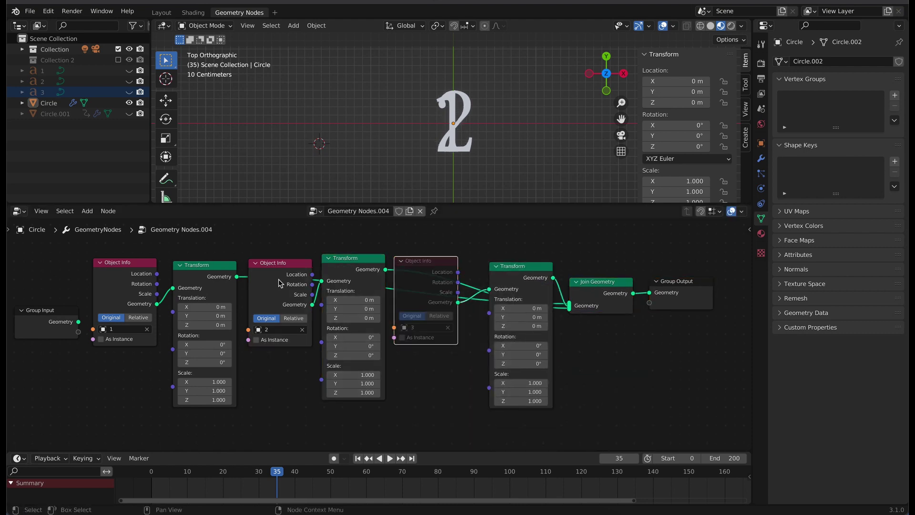
- Add a Combine XYZ node to the node tree
key("shift+a")
left_click(131, 229)
type("com")
left_click(147, 264)
left_click(150, 378)
- Duplicate the Combine XYZ node and arrange both nodes below object 1's Object Info node
right_click(137, 333)
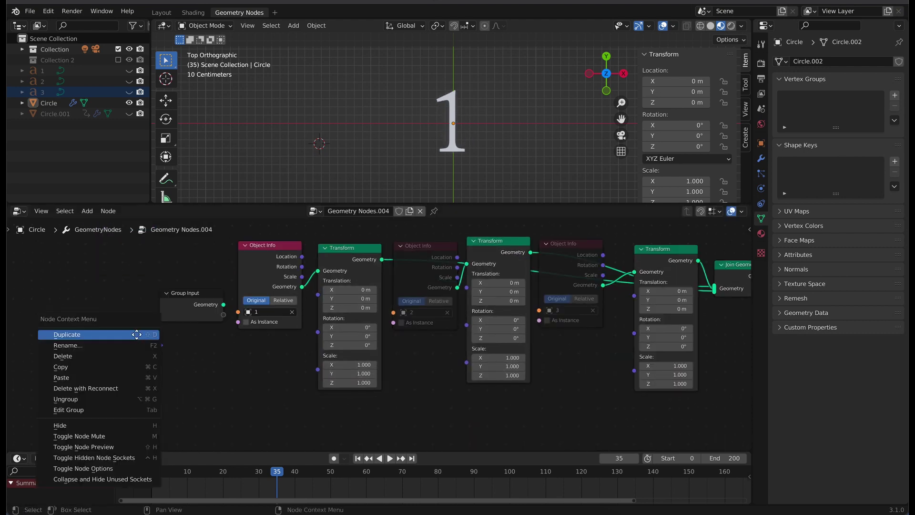
left_click(137, 334)
left_click(216, 382)
left_click_drag(155, 336, 262, 343)
left_click_drag(217, 395, 206, 428)
- Show Circle.001 in the viewport and insert a Set Material node between Join Geometry and Group Output
left_click(129, 114)
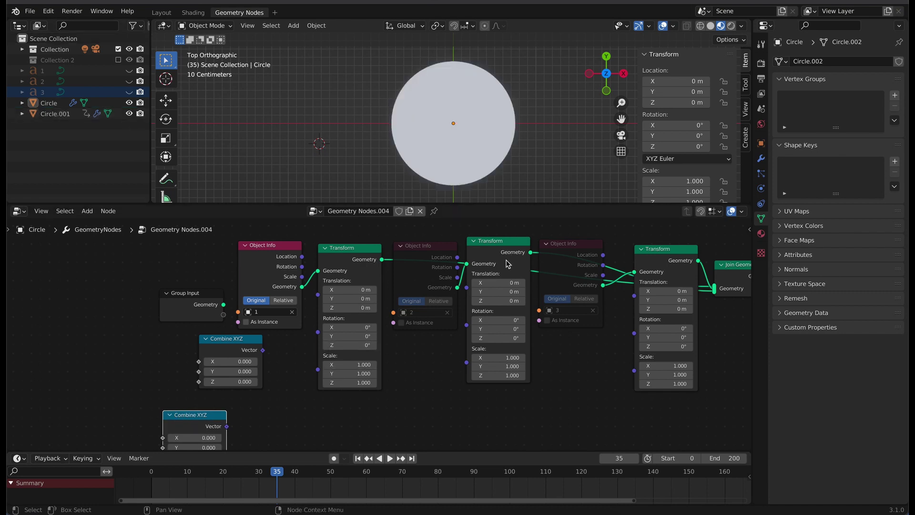
middle_click_drag(575, 392, 328, 400)
left_click_drag(574, 275, 678, 278)
left_click(88, 211)
left_click(92, 222)
type("mat")
left_click(133, 260)
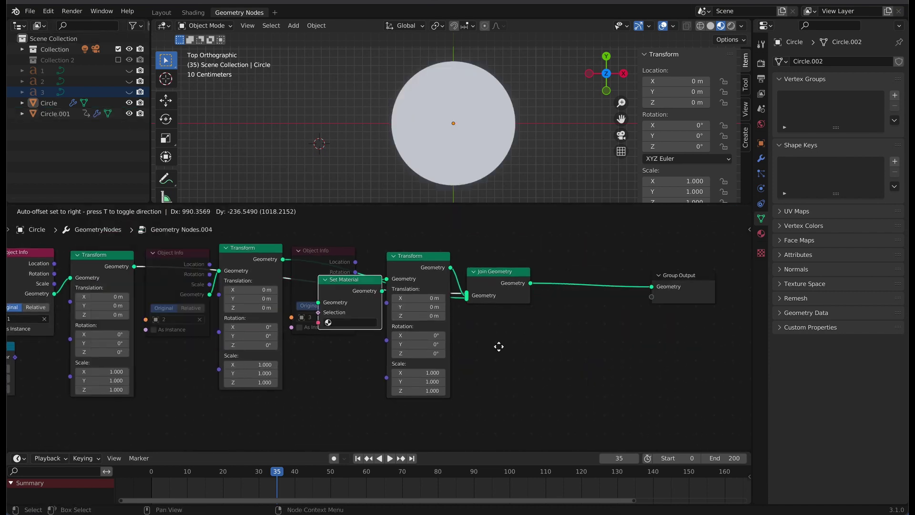
left_click(586, 310)
- Create a new material with a pink base color and assign it in the Set Material node
left_click(761, 234)
left_click(848, 106)
left_click(862, 220)
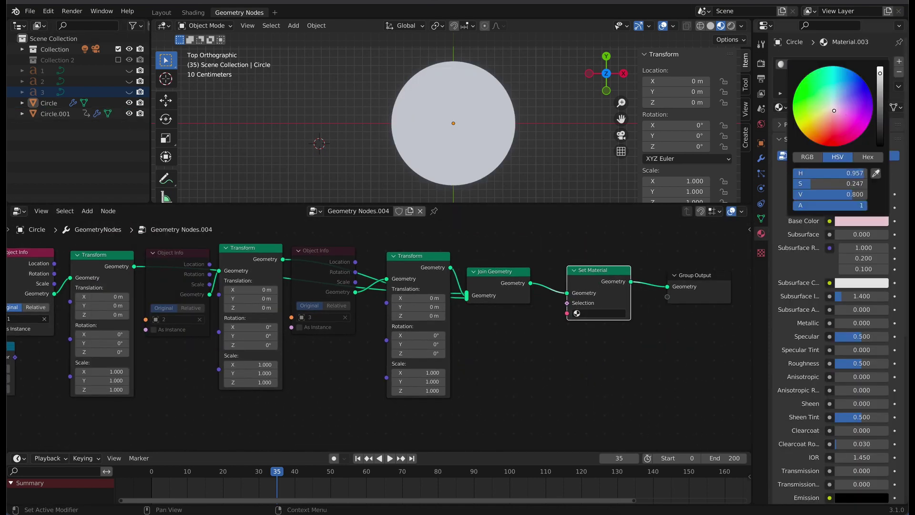
left_click(598, 314)
left_click(615, 355)
- Connect a Combine XYZ vector to the first Transform's Rotation and move the spare Combine XYZ node below the second Transform
middle_click_drag(529, 377, 642, 354)
middle_click_drag(272, 393, 420, 389)
mouse_move(277, 332)
left_mouse_down()
mouse_move(332, 312)
mouse_move(333, 327)
left_mouse_up()
left_click(304, 383)
middle_click_drag(312, 330, 254, 328)
scroll(255, 328, "down", 1)
left_click_drag(172, 389, 428, 389)
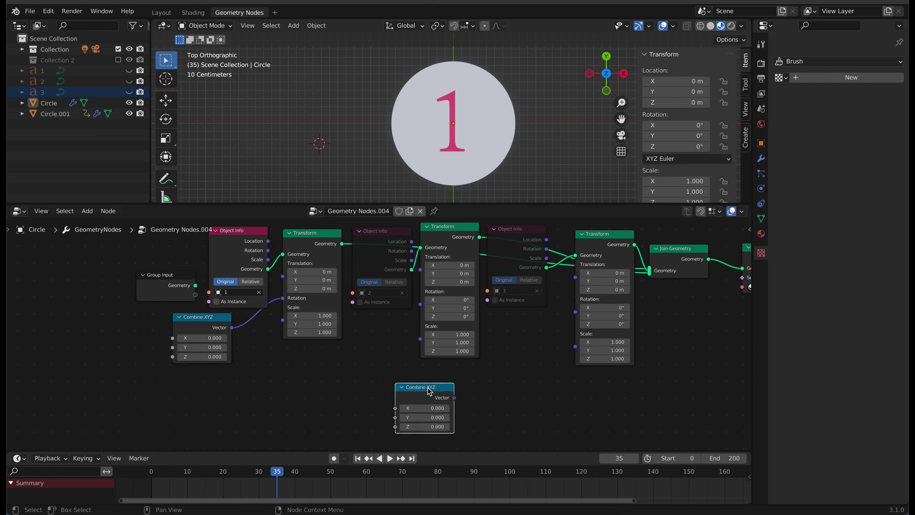
- Duplicate the Combine XYZ node and connect the copy to the third Transform's Rotation
left_click(220, 320)
key("shift+d")
left_click(534, 329)
left_click_drag(548, 338, 575, 312)
- Unmute object 3's Object Info node and mute object 1's Object Info node
left_click(498, 238)
key("m")
left_click(244, 237)
key("m")
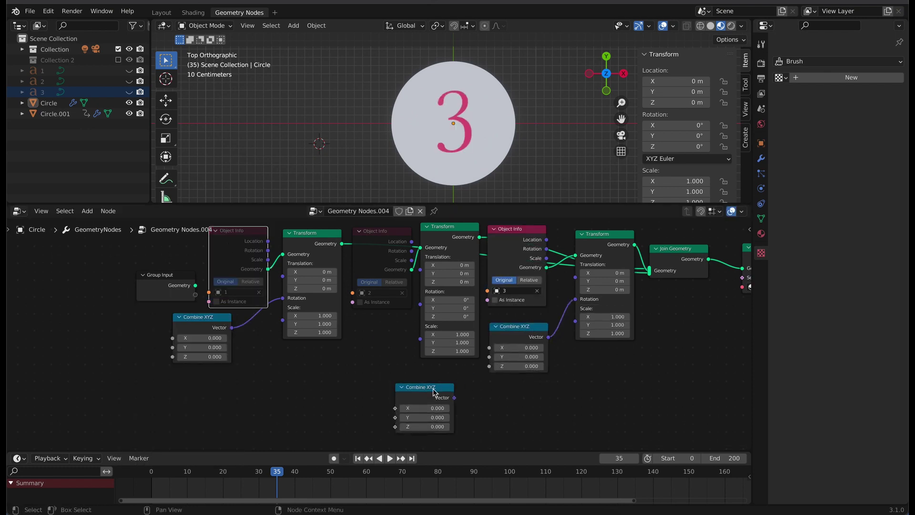
- Connect the spare Combine XYZ node to the third Transform's Scale and set its X, Y and Z to 3
left_click_drag(432, 390, 513, 393)
left_click_drag(535, 401, 520, 426)
type("3")
key("Return")
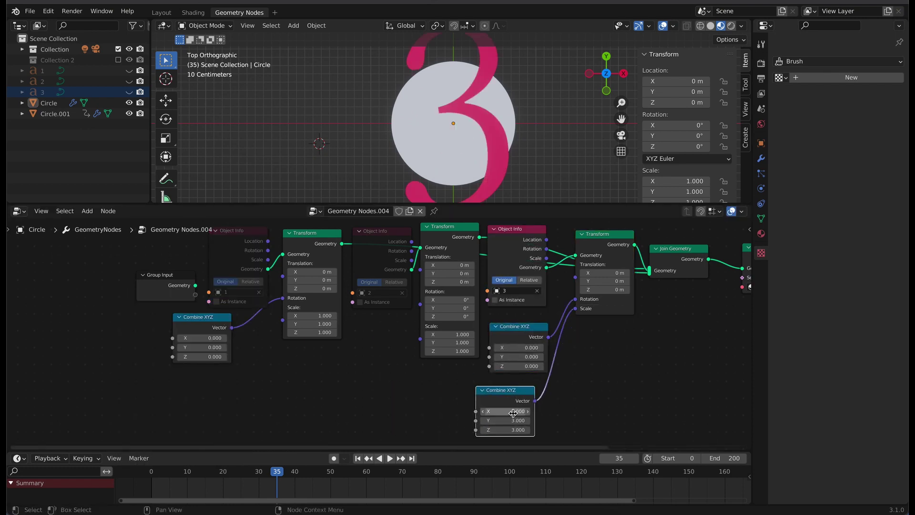
- Set X, Y and Z of the third Transform's scale Combine XYZ node to 1
double_click(514, 414)
type("2")
key("Tab")
type("2")
key("Tab")
type("2")
key("Return")
double_click(514, 413)
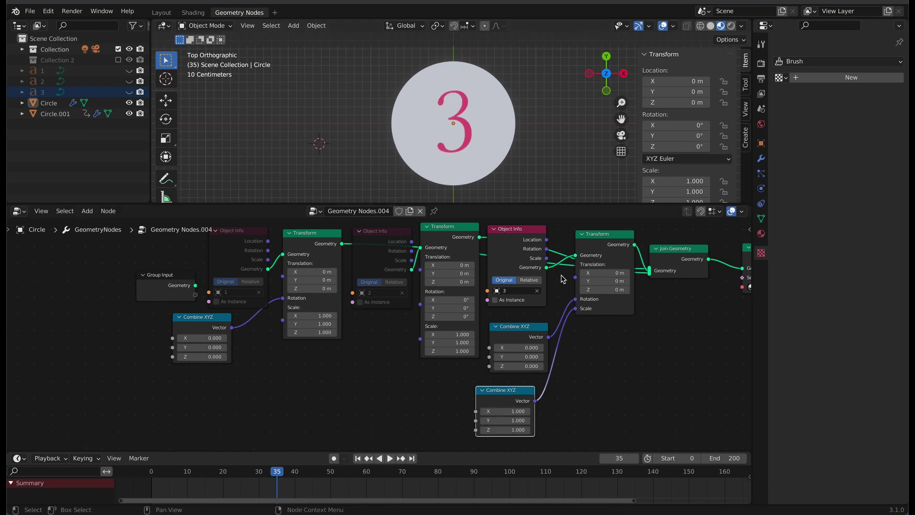
- Duplicate the scale Combine XYZ node twice and connect one copy to the first Transform's Scale
scroll(538, 176, "up", 1)
left_click_drag(512, 391, 537, 389)
left_click_drag(598, 352, 483, 429)
right_click(523, 308)
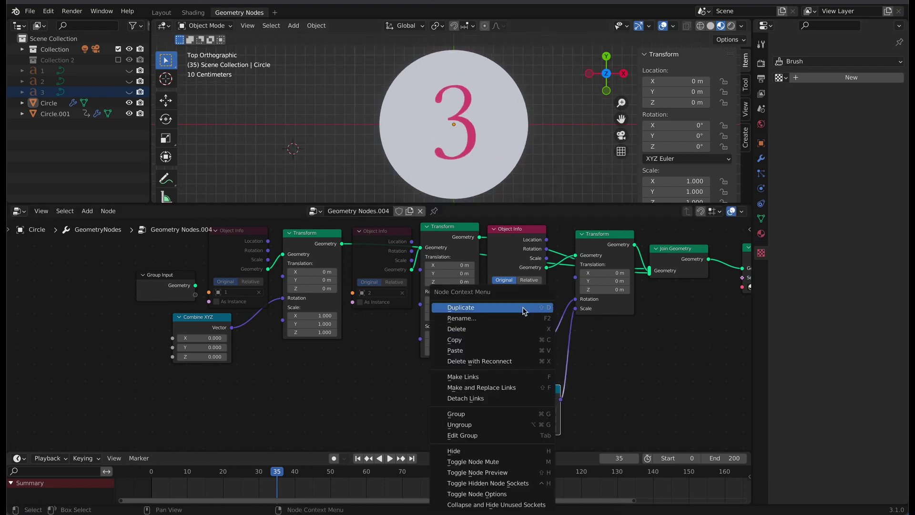
left_click(523, 309)
left_click(381, 316)
left_click(395, 395)
right_click(394, 395)
left_click(388, 309)
left_click(198, 299)
left_click_drag(229, 396, 286, 321)
- Connect the zero-valued Combine XYZ to the second Transform's Rotation and the remaining scale copy to its Scale, arranging both nodes below it
left_click_drag(407, 345, 421, 304)
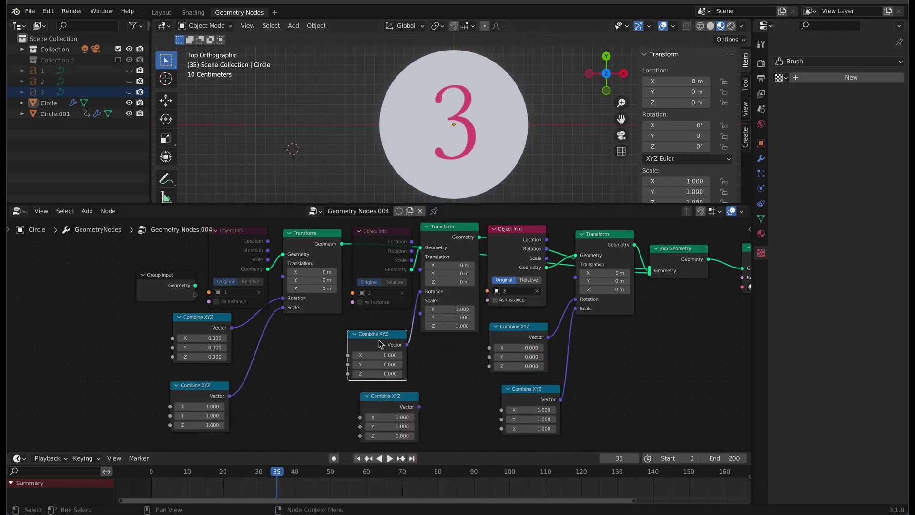
left_click_drag(379, 340, 316, 333)
left_click_drag(388, 399, 375, 357)
left_click_drag(406, 365, 421, 313)
left_click_drag(531, 333, 532, 325)
left_click_drag(390, 359, 397, 344)
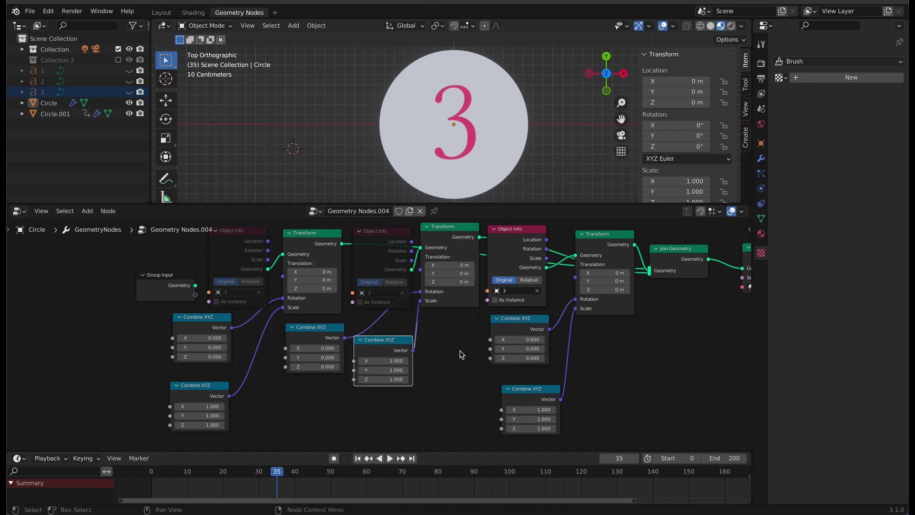
- Connect a new Group Input socket to Y of the third Transform's rotation Combine XYZ and remove the Geometry input from the group
middle_click_drag(460, 350, 475, 368)
left_click_drag(179, 300, 152, 328)
left_click_drag(163, 340, 505, 367)
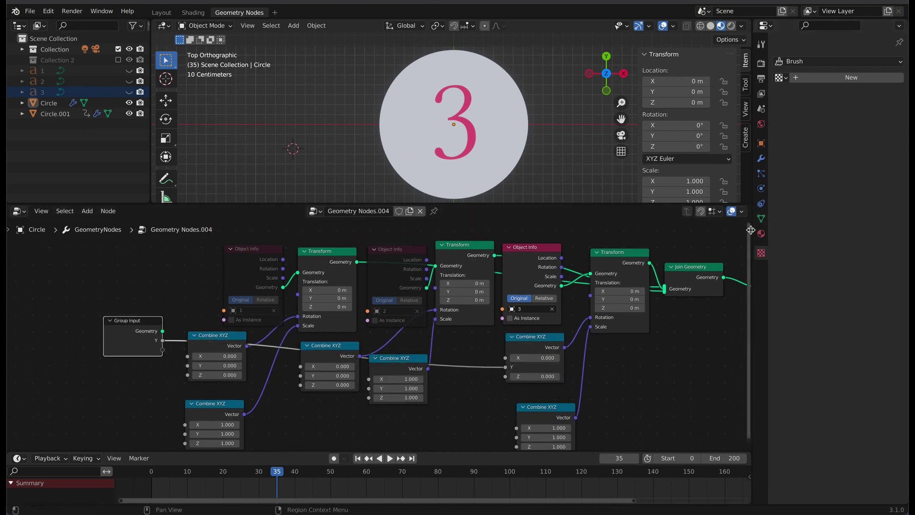
left_click(750, 230)
left_click(699, 245)
left_click(727, 253)
- Connect one new Group Input socket to X, Y and Z of the third Transform's scale Combine XYZ
left_click_drag(483, 413, 480, 397)
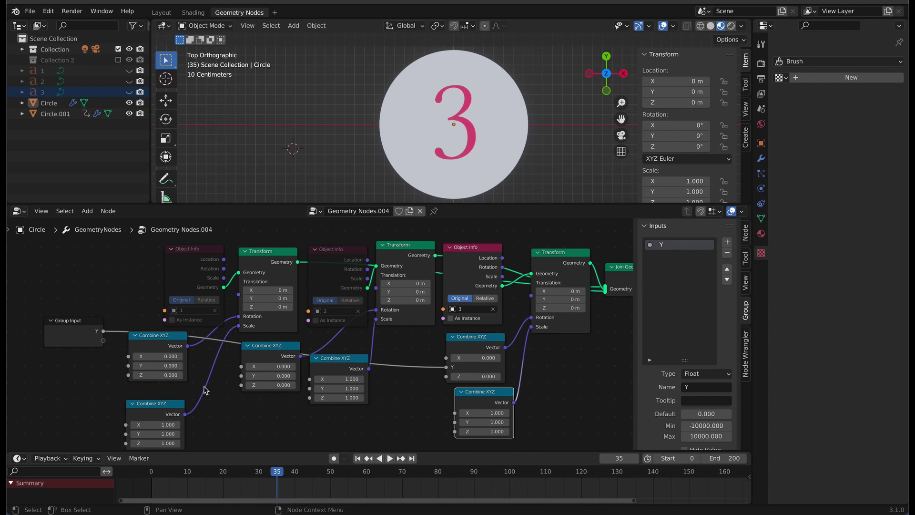
left_click_drag(103, 340, 457, 422)
left_click_drag(103, 340, 456, 378)
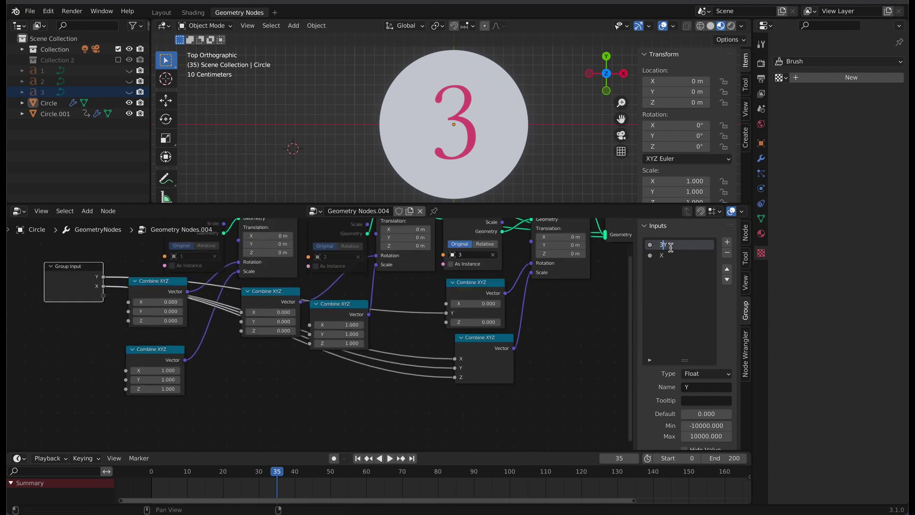
- Rename the two group inputs 3 Rotation and 3 scale
key("Return")
double_click(708, 257)
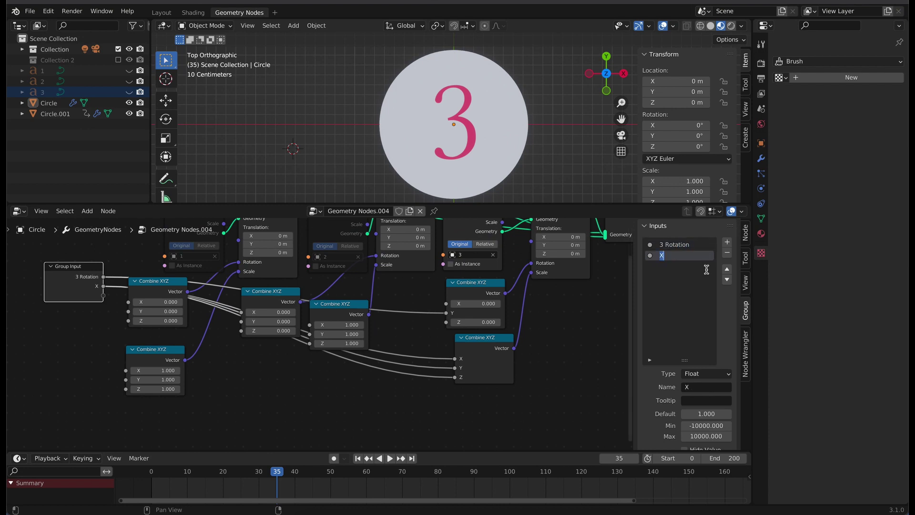
type("3 scale")
key("Return")
- Expose the second Transform's rotation Y and uniform scale XYZ as group inputs named 2 rotation and 2 scale
left_click_drag(315, 310, 312, 354)
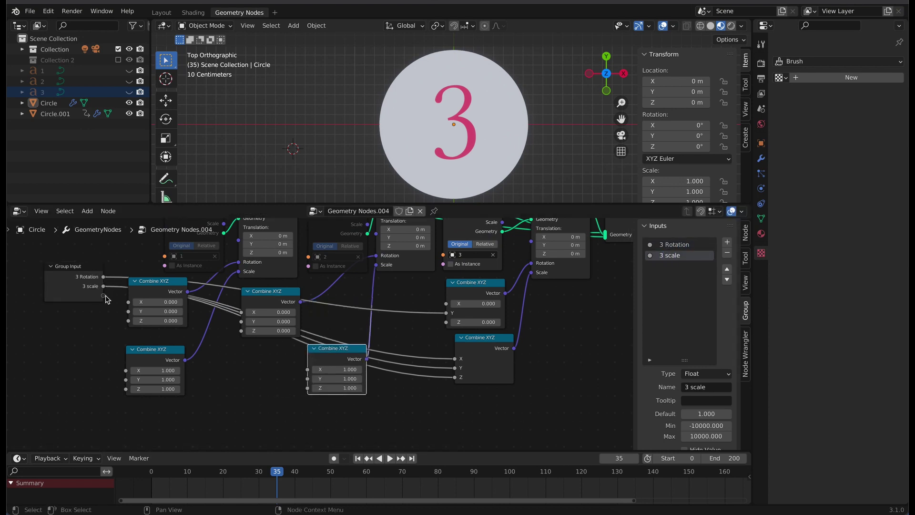
left_click_drag(239, 321, 241, 321)
left_click_drag(103, 305, 308, 370)
left_click_drag(103, 304, 308, 379)
left_click_drag(103, 305, 307, 387)
double_click(666, 269)
double_click(677, 279)
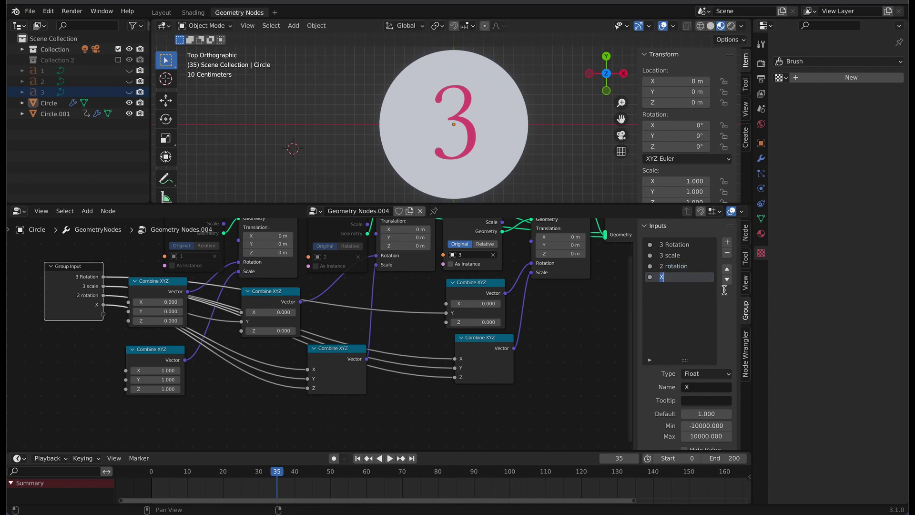
- Expose the first Transform's rotation Y and uniform scale XYZ as group inputs named 1 Rotation and 1 Scale
left_click_drag(90, 286, 128, 311)
left_click(89, 316)
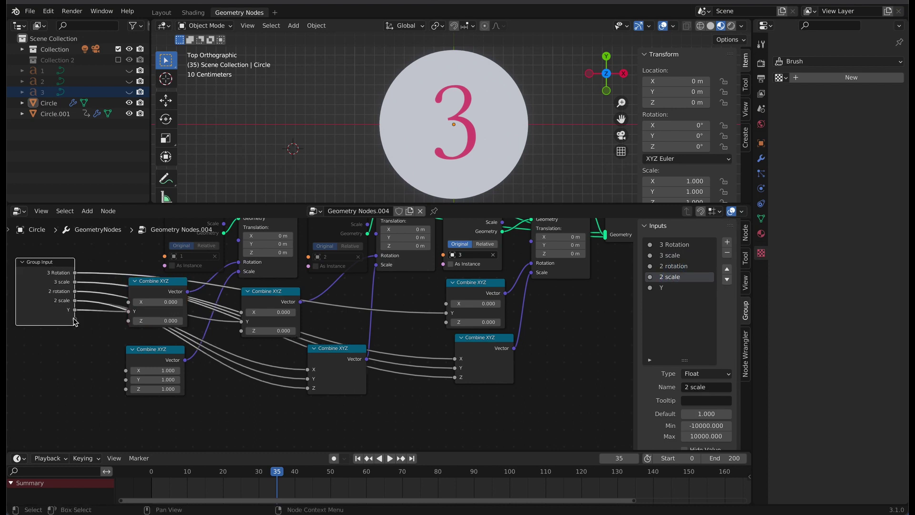
left_click_drag(75, 319, 126, 371)
left_click_drag(75, 319, 125, 381)
double_click(714, 288)
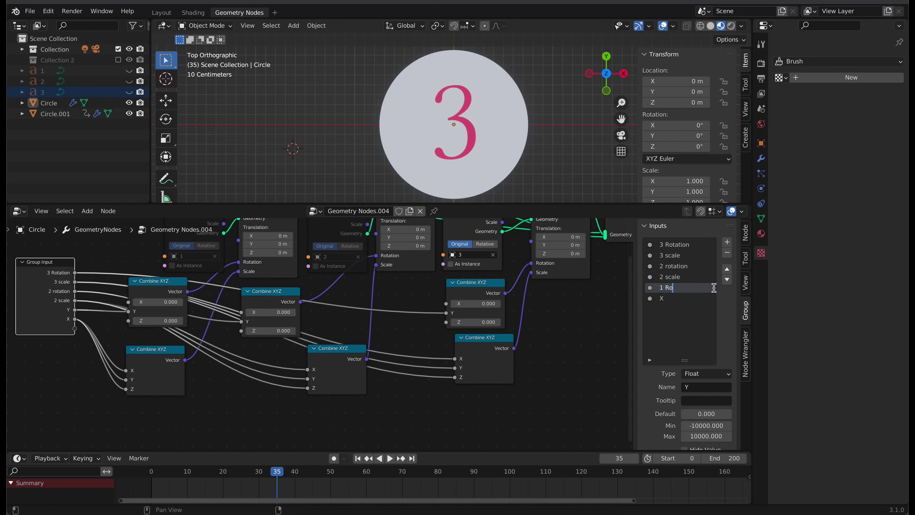
type("1 Scale")
key("Return")
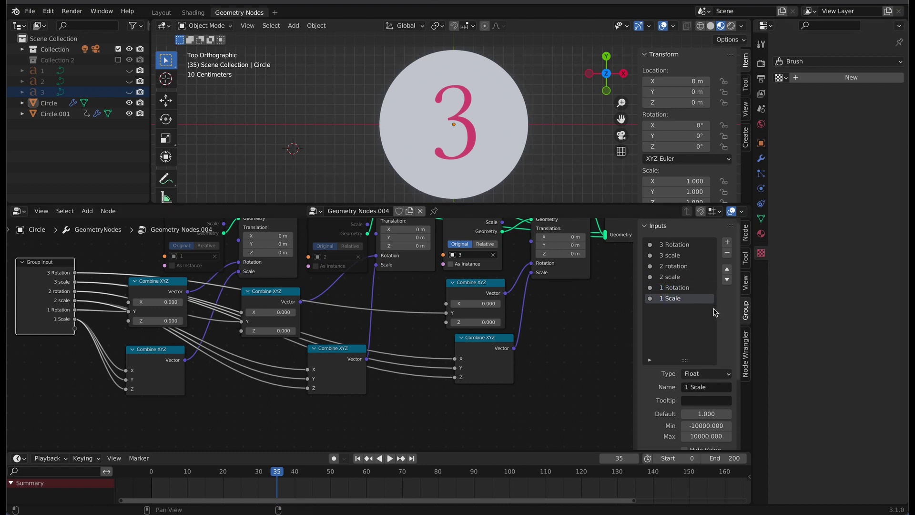
- Set 1 Scale, 2 scale and 3 scale to 3 in the Circle's Geometry Nodes modifier
left_click(762, 159)
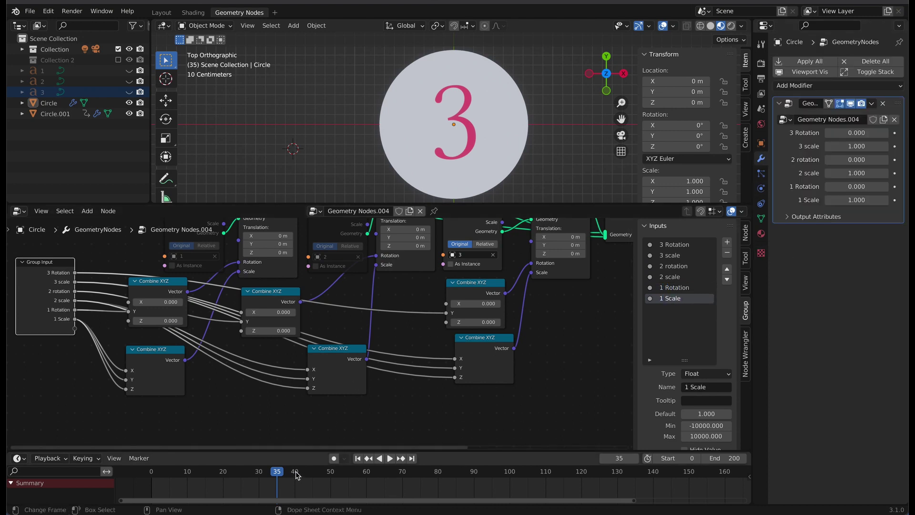
left_click_drag(296, 474, 302, 477)
left_click(261, 470)
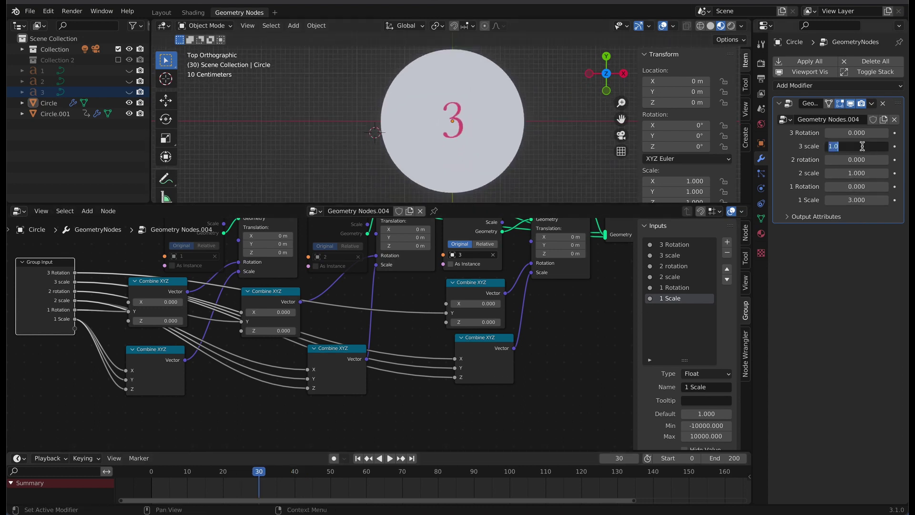
type("3")
key("Return")
- Keyframe 3 Rotation at 0 and 3 scale at 3 on frames 20 and 30
left_click(241, 474)
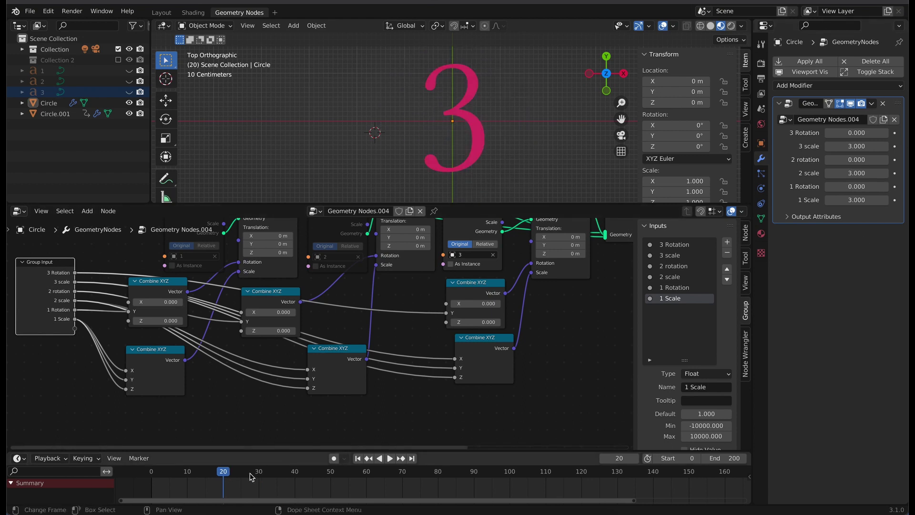
left_click(221, 474)
left_click(894, 146)
left_click(895, 133)
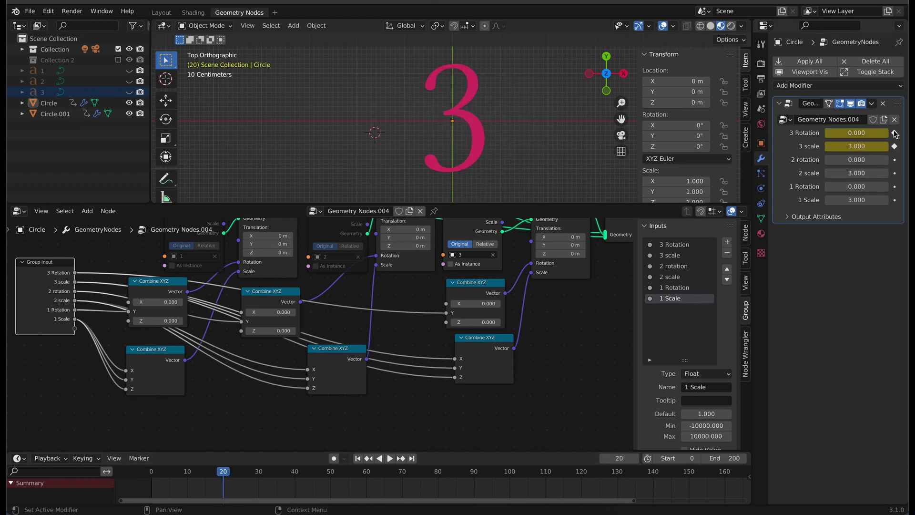
left_click(205, 473)
left_click(258, 473)
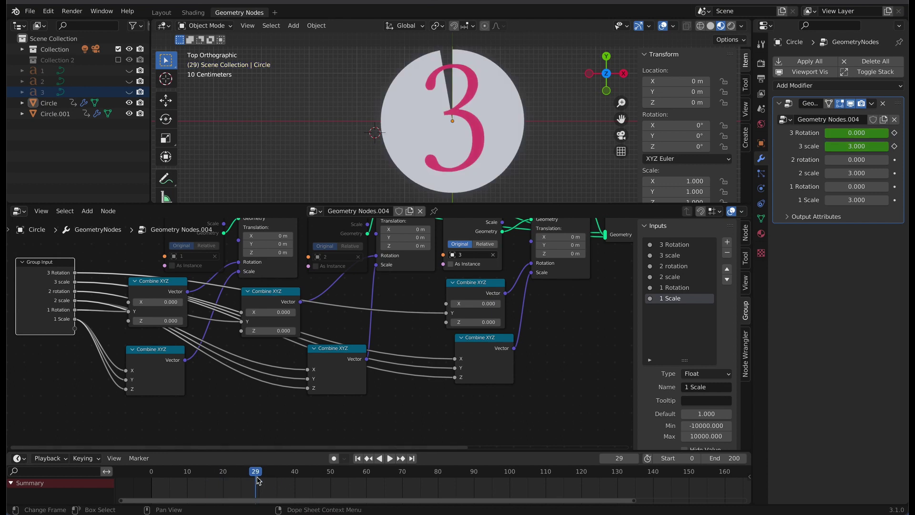
left_click(895, 146)
left_click(895, 133)
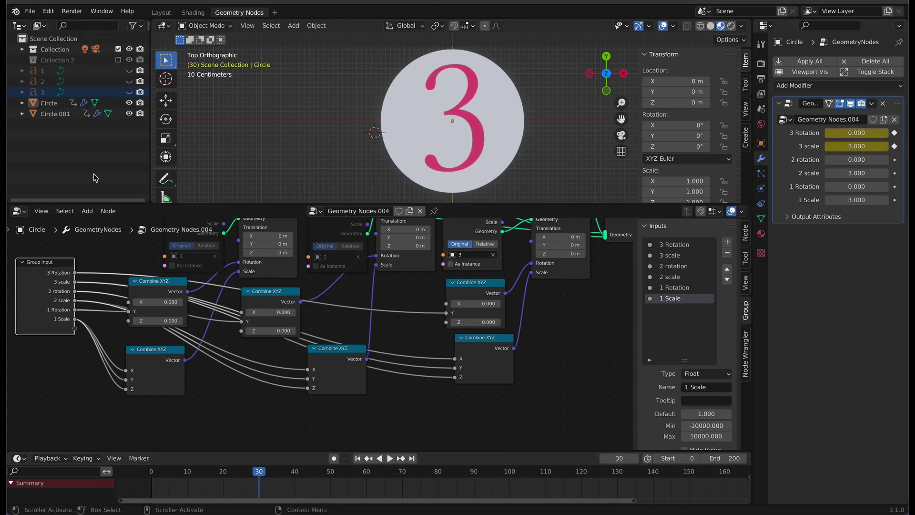
- Select the Circle object and keyframe 3 Rotation at -1.57 on frame 15 and 3 scale at 0 on frame 10
left_click(55, 113)
left_click(50, 103)
left_click(206, 475)
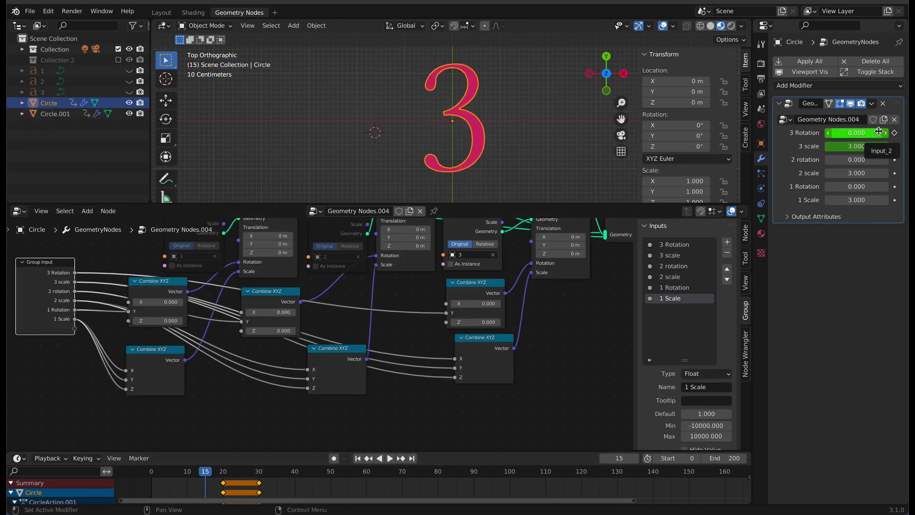
left_click_drag(879, 132, 842, 135)
left_click(842, 136)
type("-1.57")
key("Return")
left_click(895, 133)
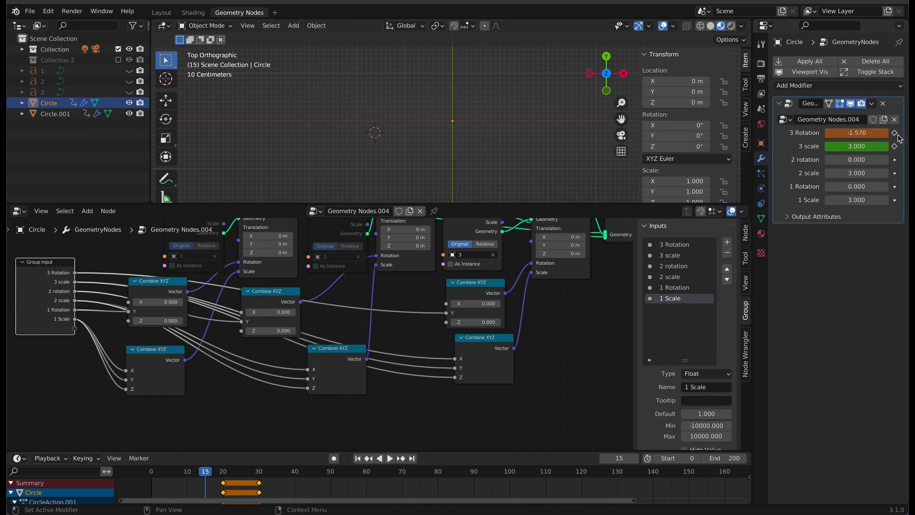
left_click(869, 147)
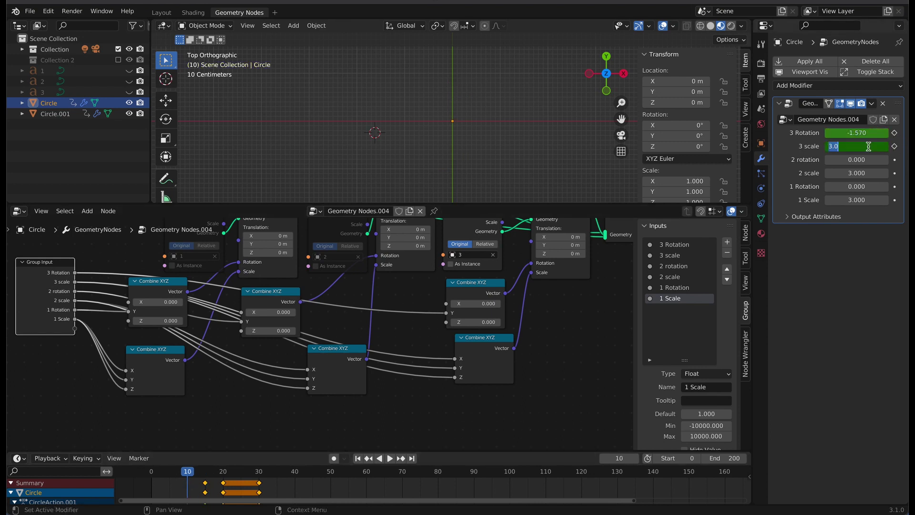
- Keyframe 3 Rotation at 1.57 on frame 35 and 3 scale at 0 on frame 40
left_click(277, 486)
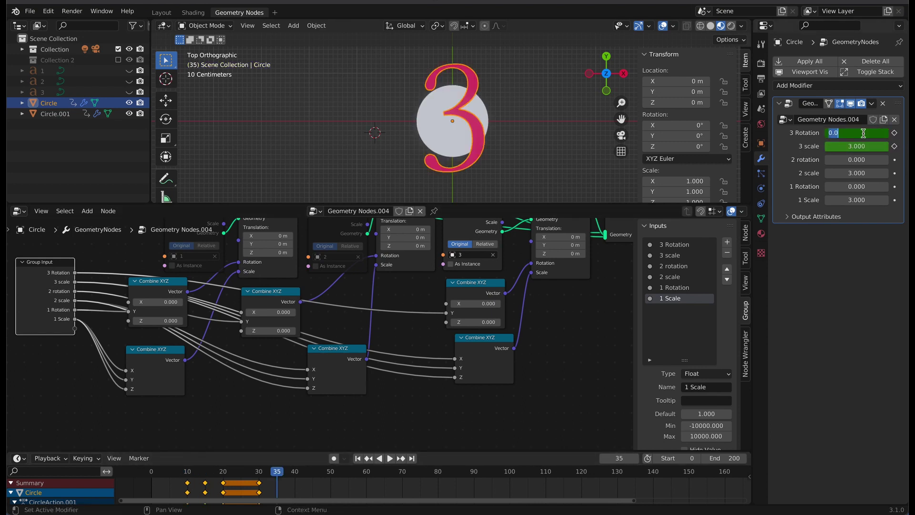
type("1.57")
key("Return")
left_click(294, 476)
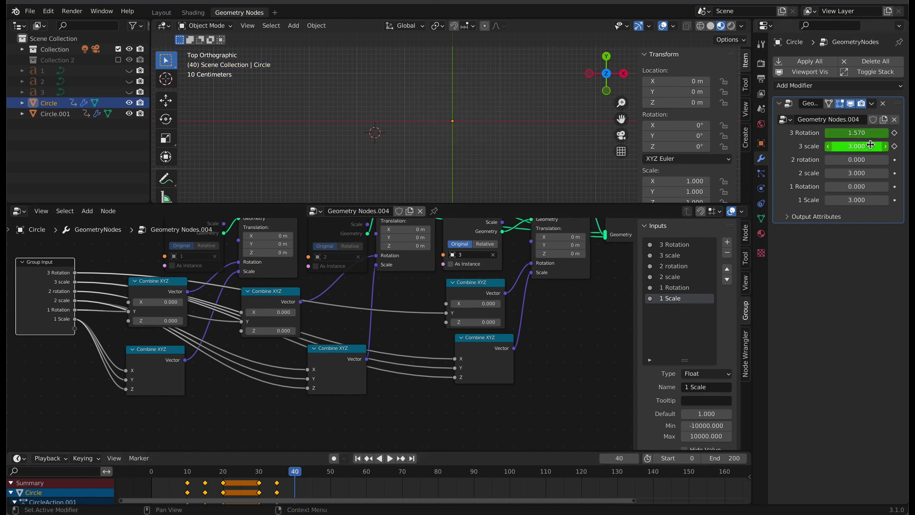
- Unmute object 2's Object Info node and keyframe 2 rotation at 0 and 2 scale at 3 on frames 70 and 60
left_click_drag(295, 475, 404, 476)
left_click(896, 161)
left_click(366, 475)
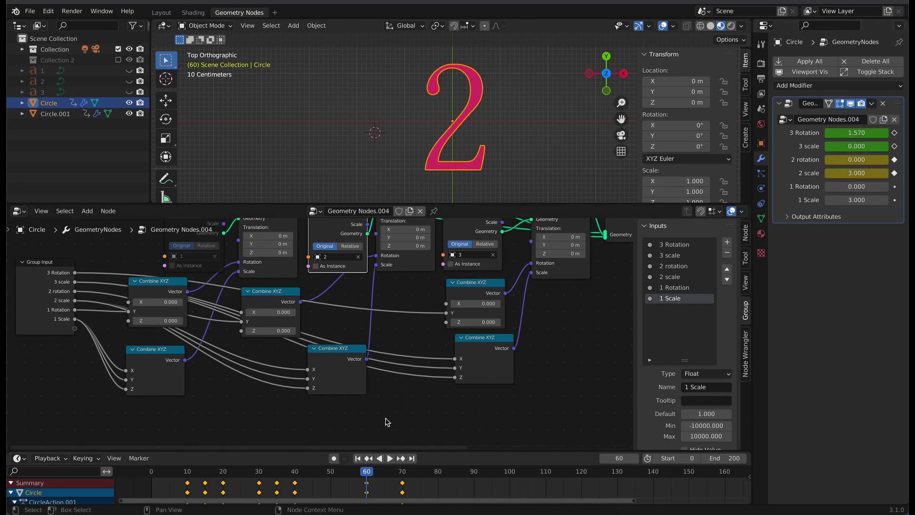
- Keyframe 2 rotation at -1.57 on frame 55 and 1.57 on frame 75, and 2 scale at 0 on frames 50 and 80
left_click(854, 160)
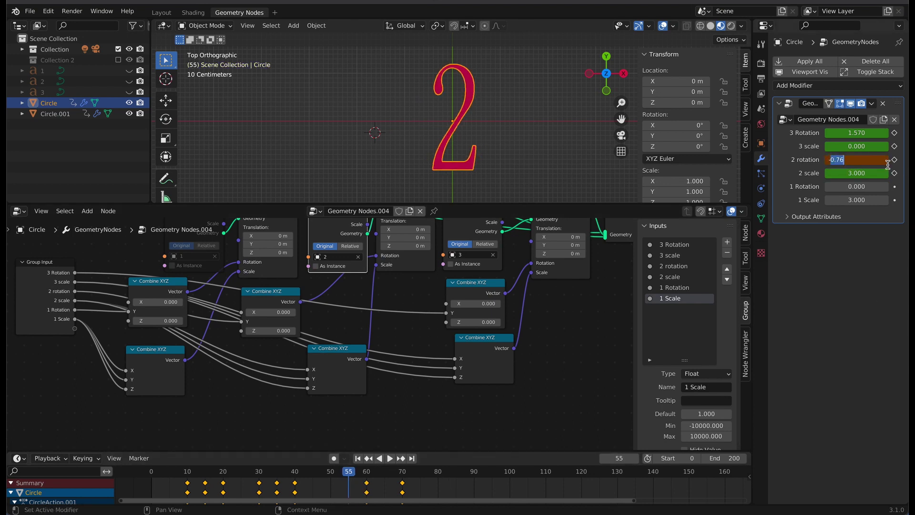
left_click(331, 473)
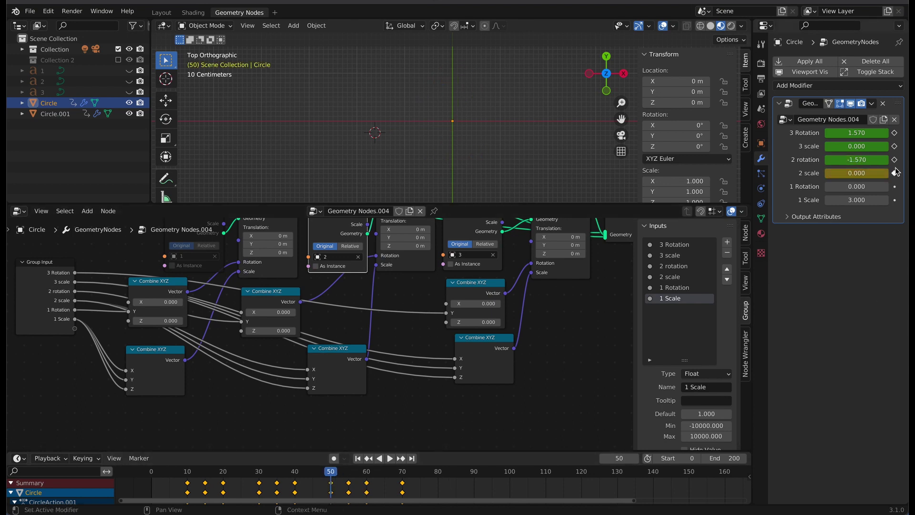
left_click(420, 475)
type("1.57")
key("Return")
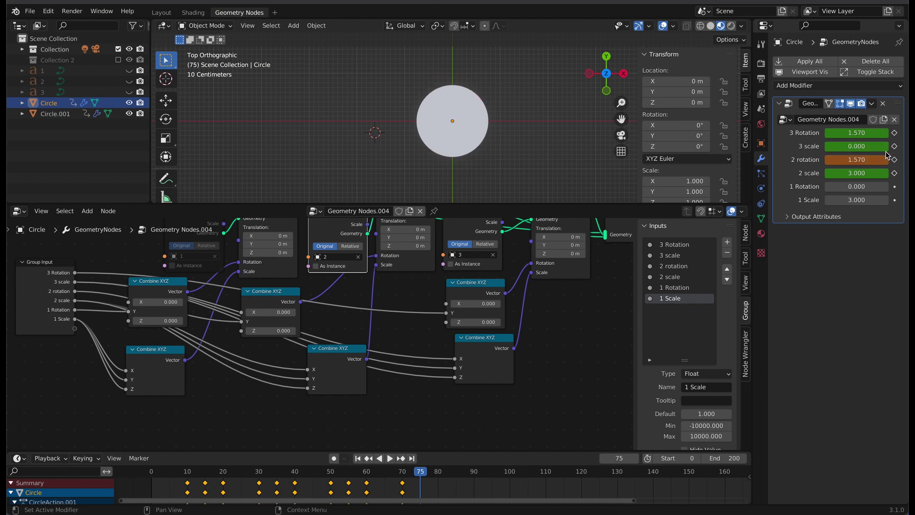
key("i")
key("i")
left_click(439, 473)
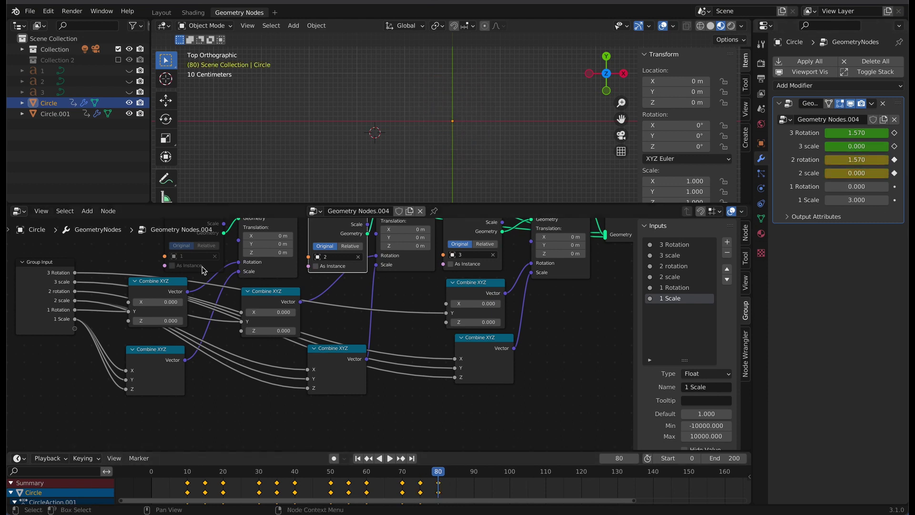
- Unmute object 1's Object Info node and keyframe 1 Rotation at 0 and 1 Scale at 3 on frames 110 and 100
left_click_drag(506, 485, 549, 485)
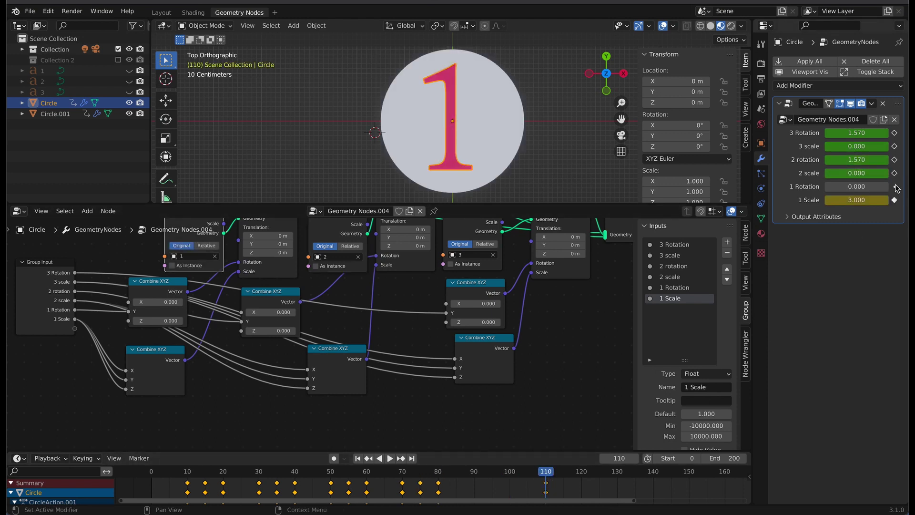
left_click(896, 186)
left_click(510, 472)
left_click(895, 199)
left_click(895, 186)
- Keyframe 1 Rotation at -1.57 on frame 95 and 1 Scale at 0 on frame 90
left_click(527, 473)
left_click(492, 473)
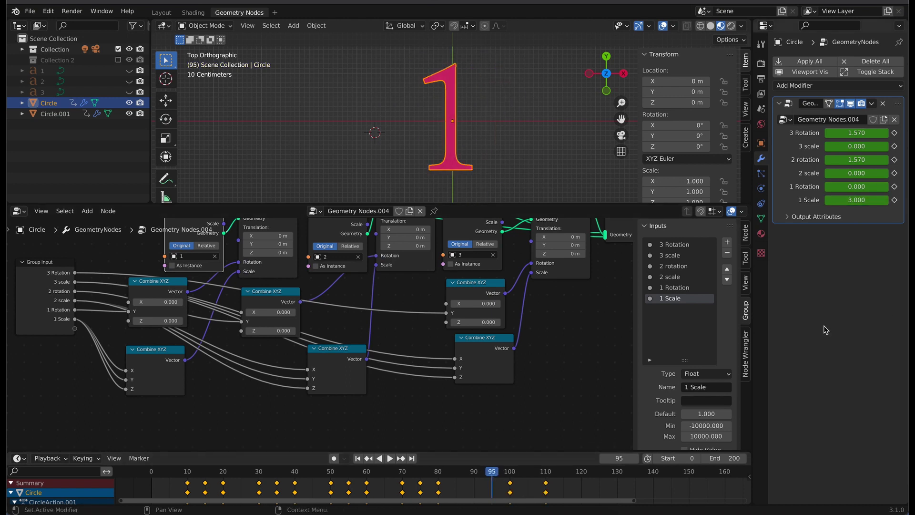
left_click(895, 201)
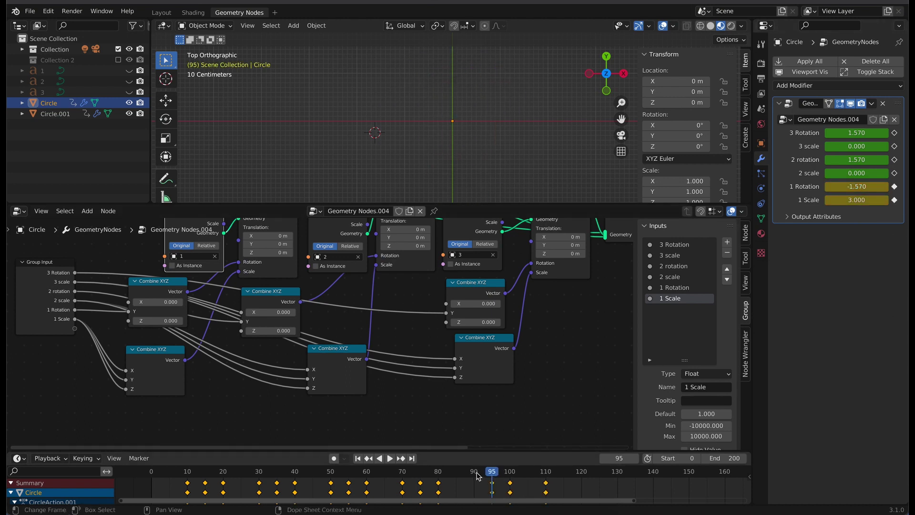
left_click(475, 473)
left_click(895, 201)
- Keyframe 1 Rotation at 1.57 on frame 115 and 1 Scale at 0 on frame 120
left_click(564, 473)
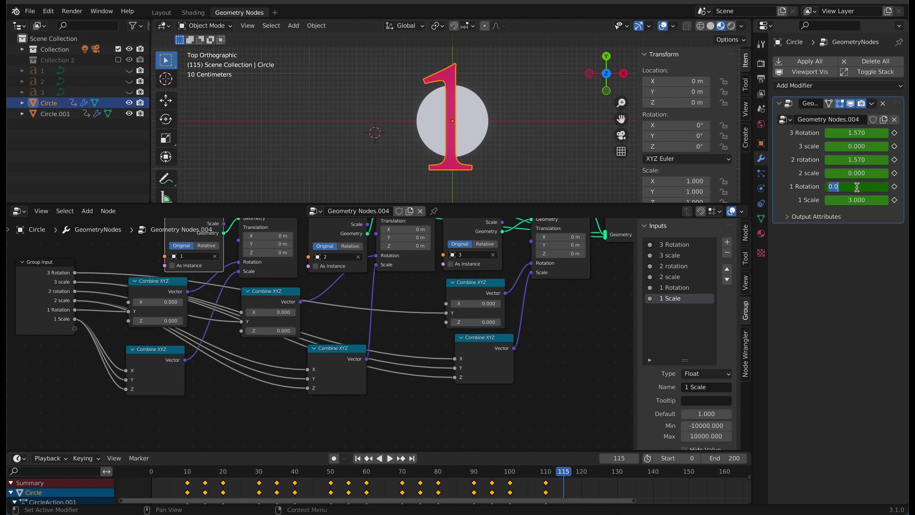
left_click(581, 472)
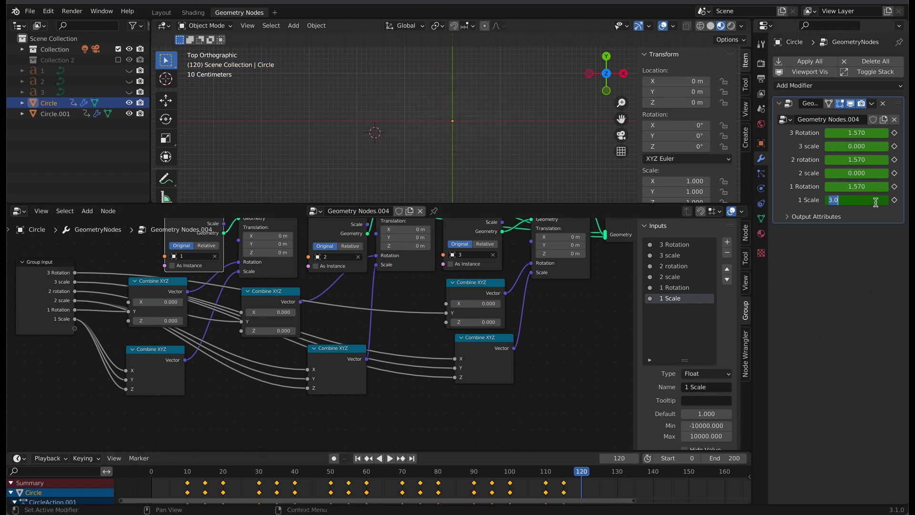
type("0")
key("Return")
left_click(895, 201)
- Play the countdown animation from frame 0
left_click(152, 473)
key("space")
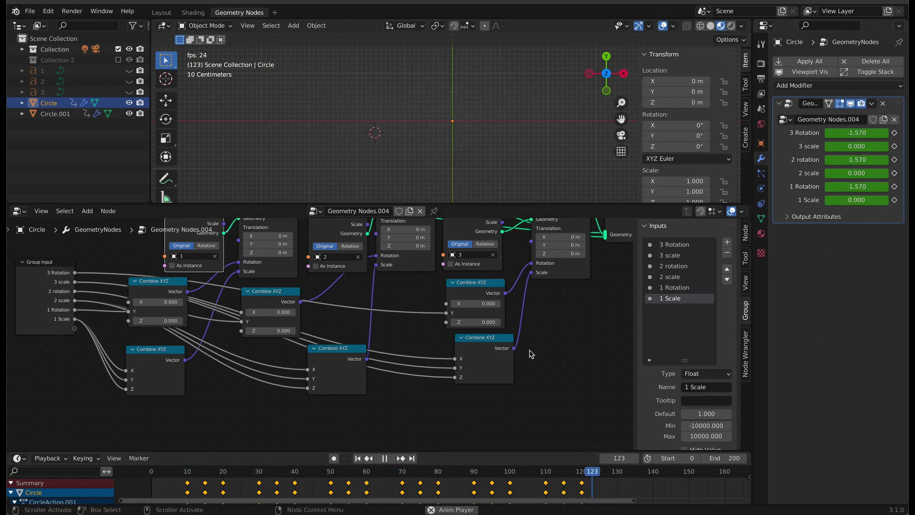